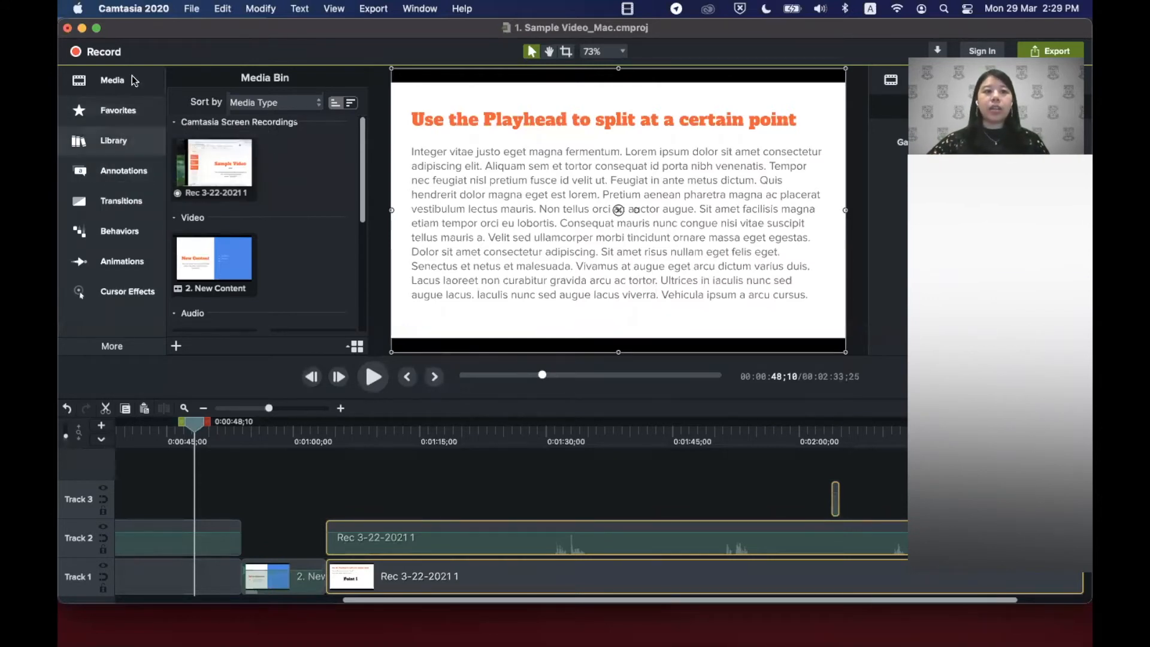
# Step: Examine the available annotations: callouts, arrows and lines, shapes, blur and highlight, sketch motion and keystroke callouts
pyautogui.click(119, 173)
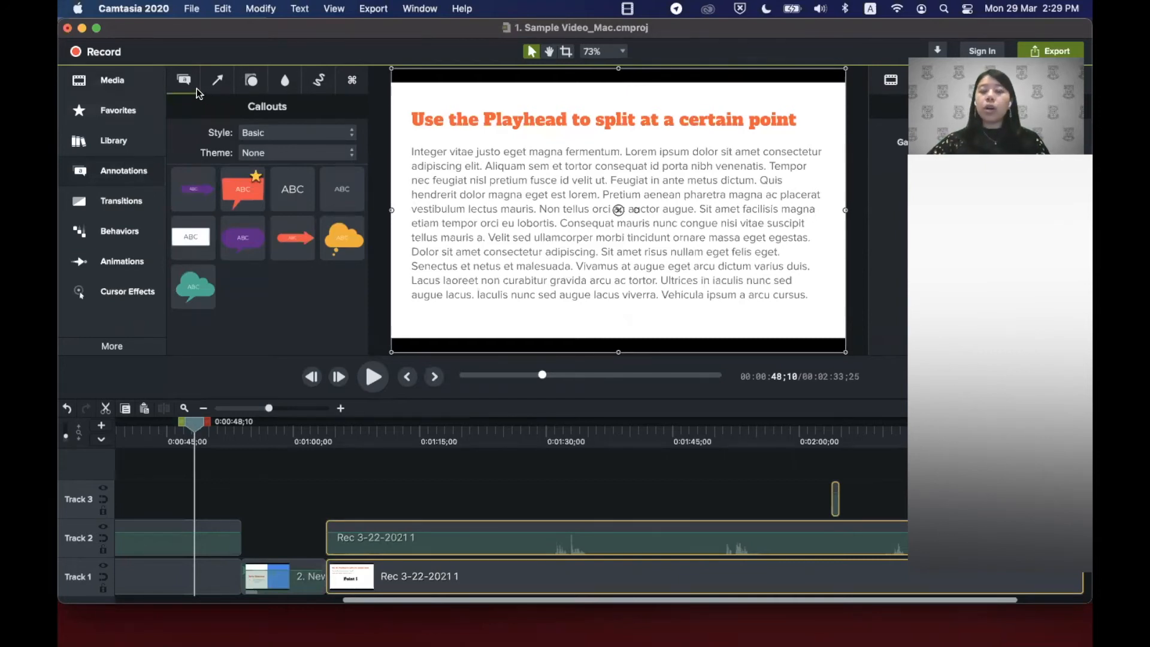
pyautogui.click(220, 84)
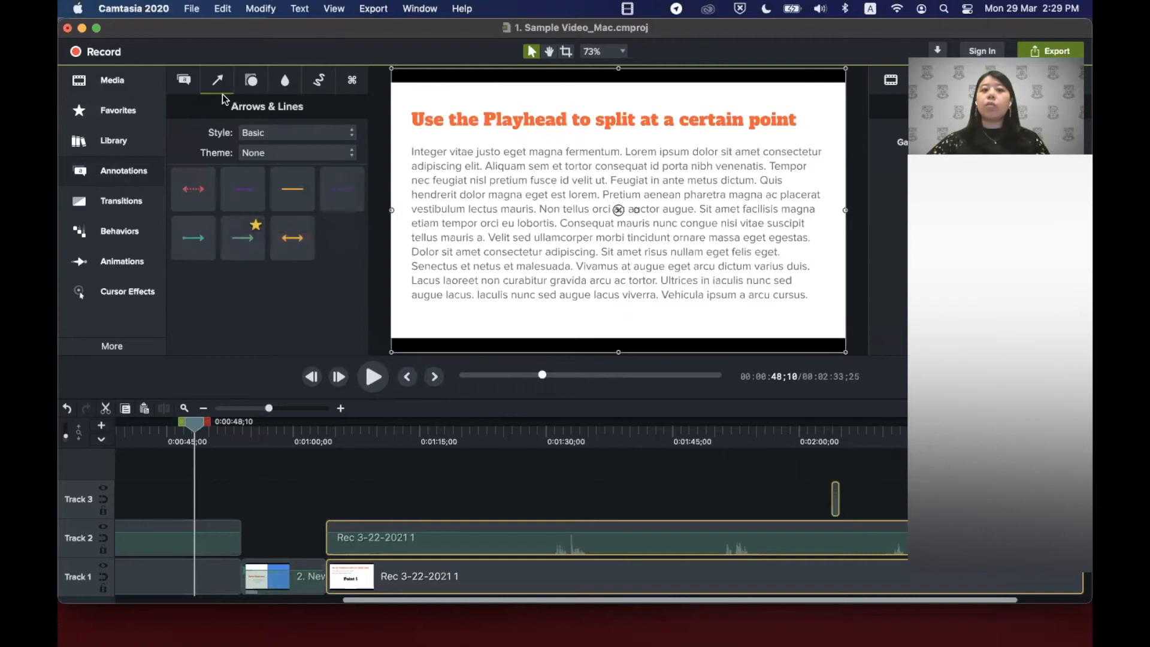
pyautogui.click(255, 85)
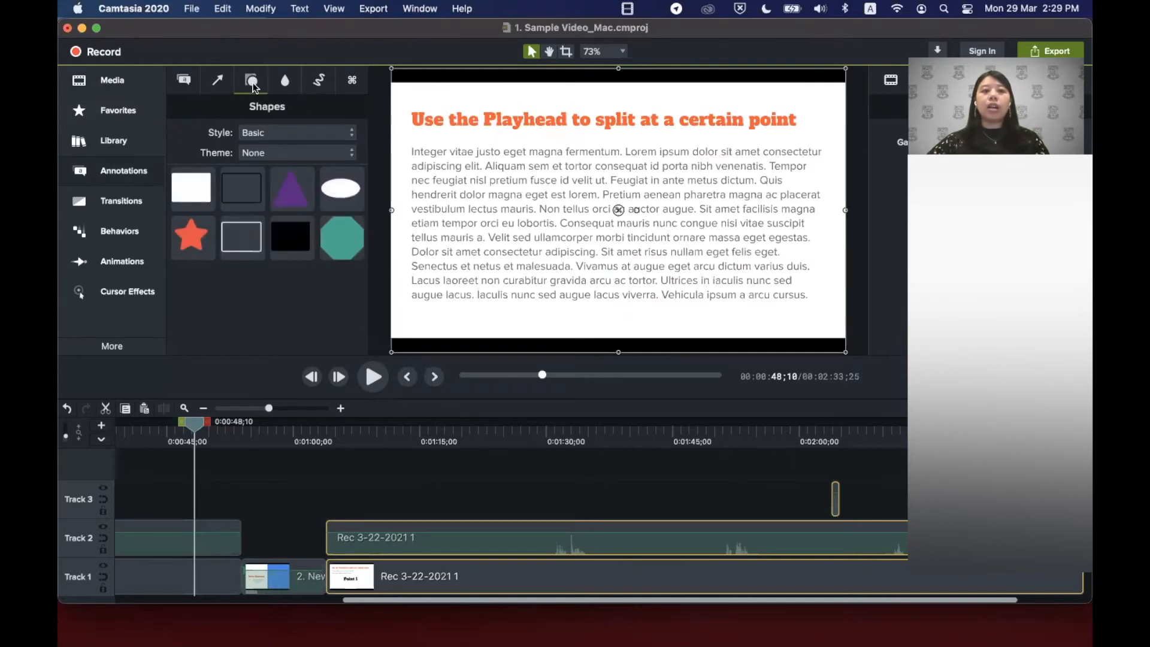
pyautogui.click(286, 82)
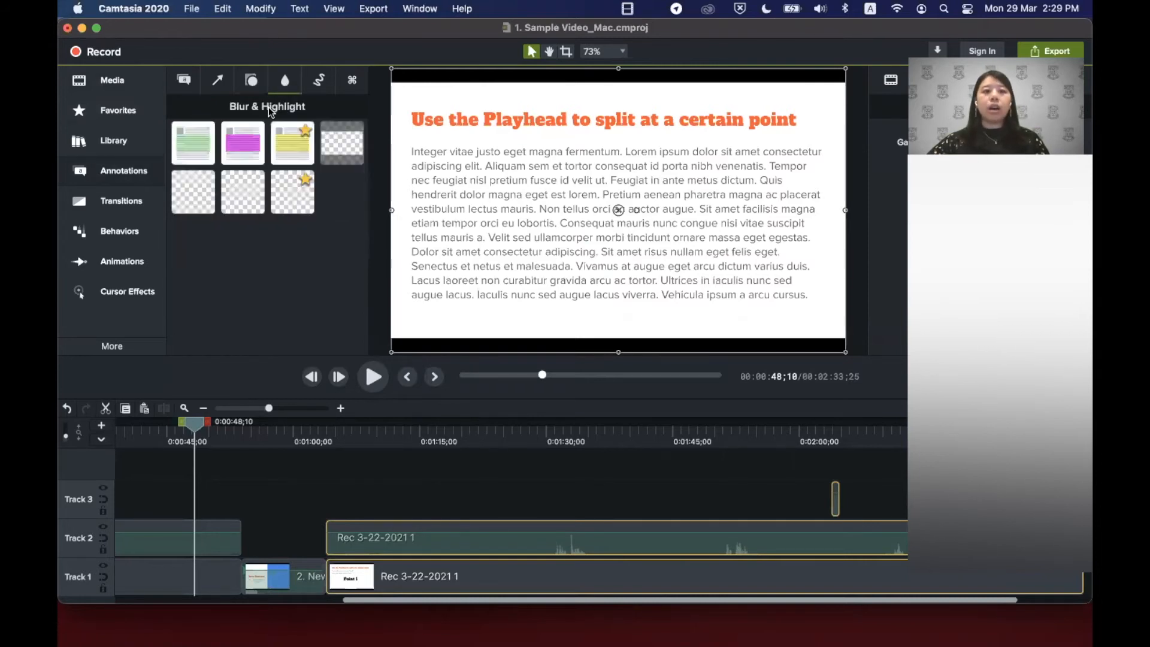
pyautogui.click(321, 87)
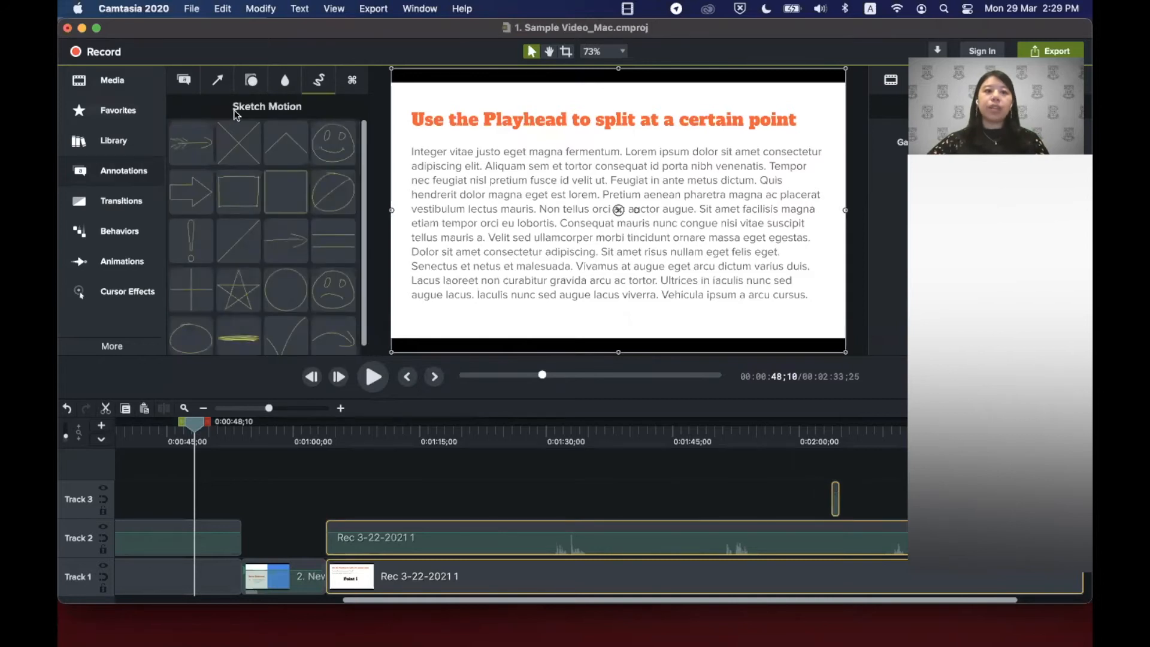
pyautogui.click(352, 83)
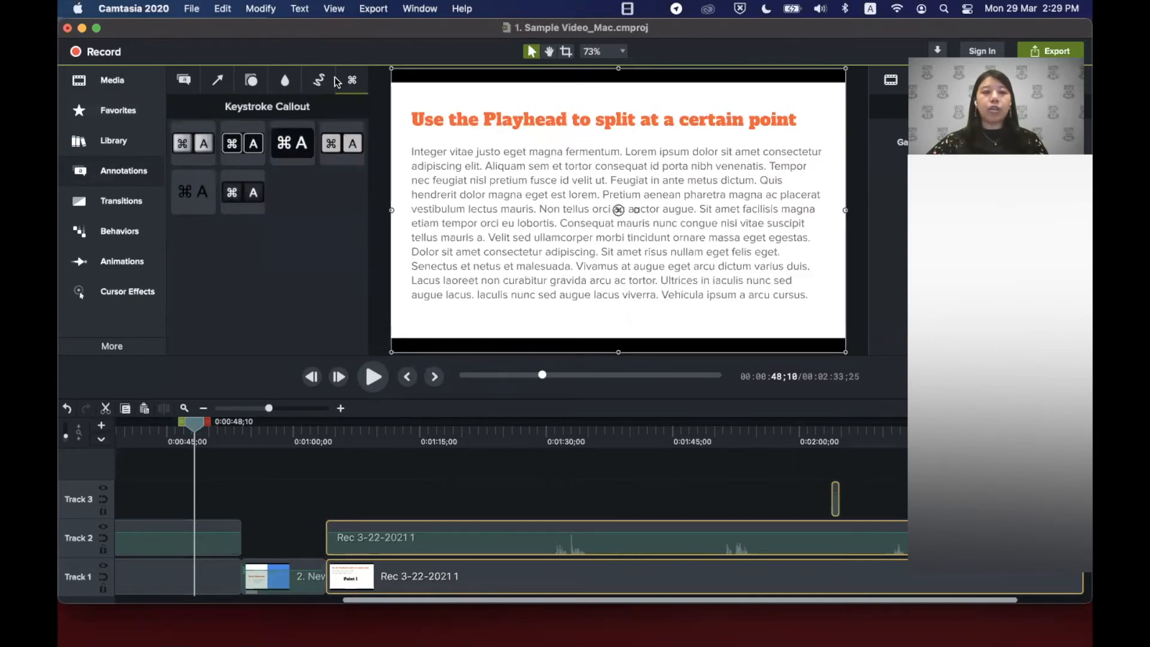
pyautogui.click(182, 82)
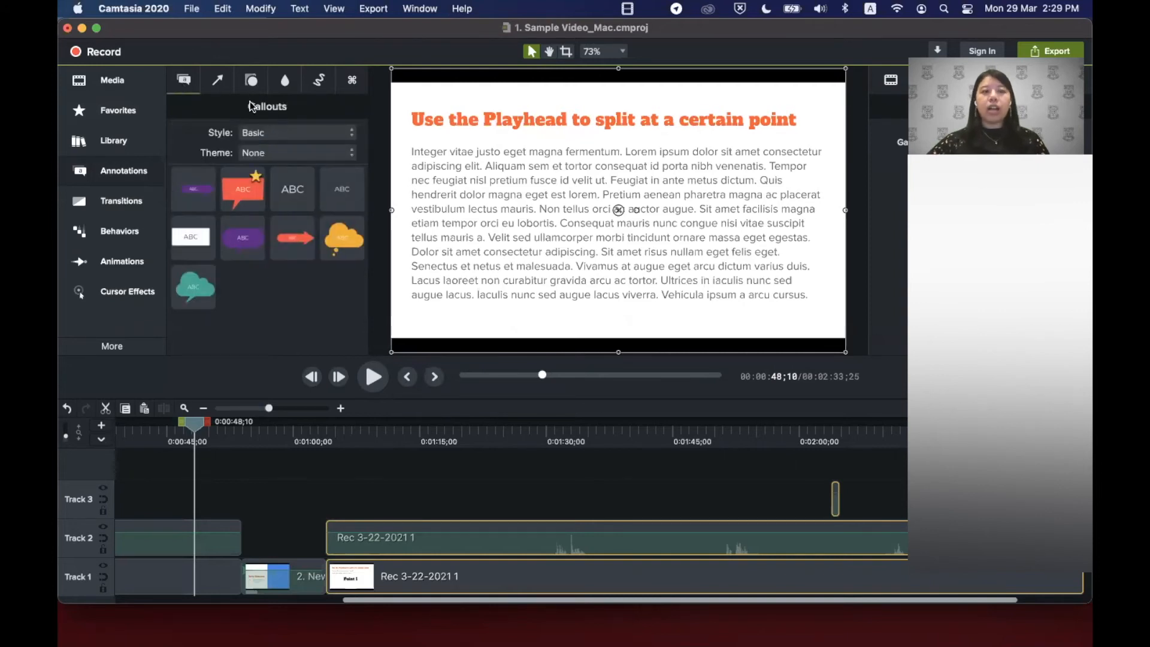
pyautogui.click(208, 84)
pyautogui.click(185, 85)
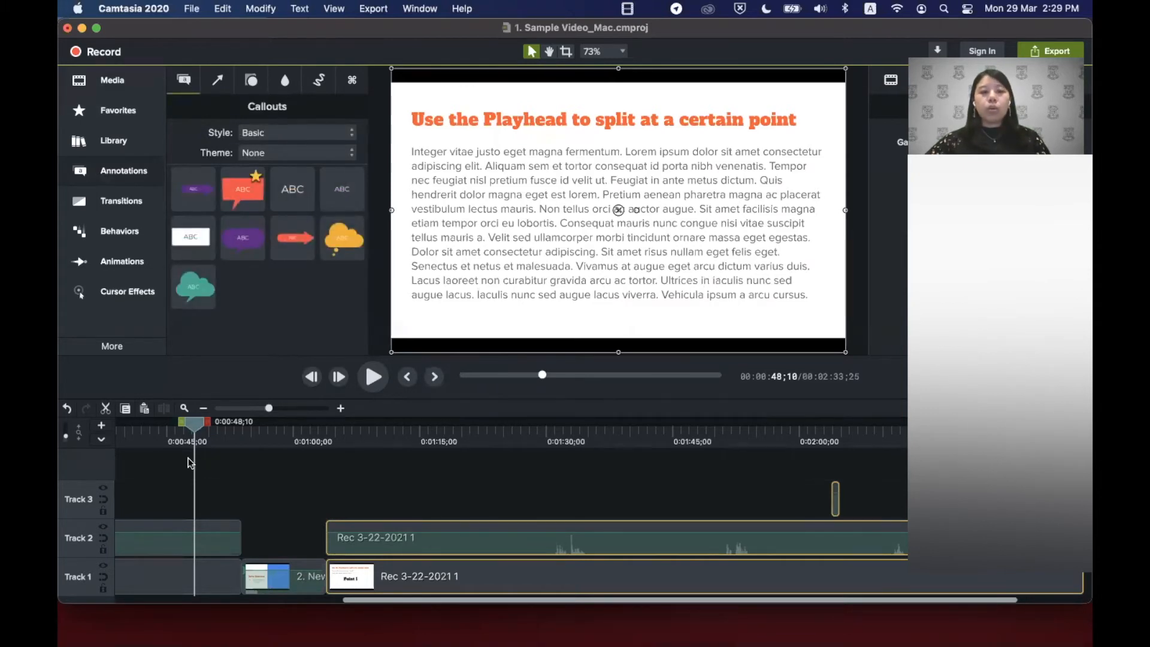
# Step: Add an unfilled rectangle with a black outline at 0:01:40;13 and fit it as a frame around Examples on the slide
pyautogui.moveTo(195, 423); pyautogui.dragTo(636, 449)
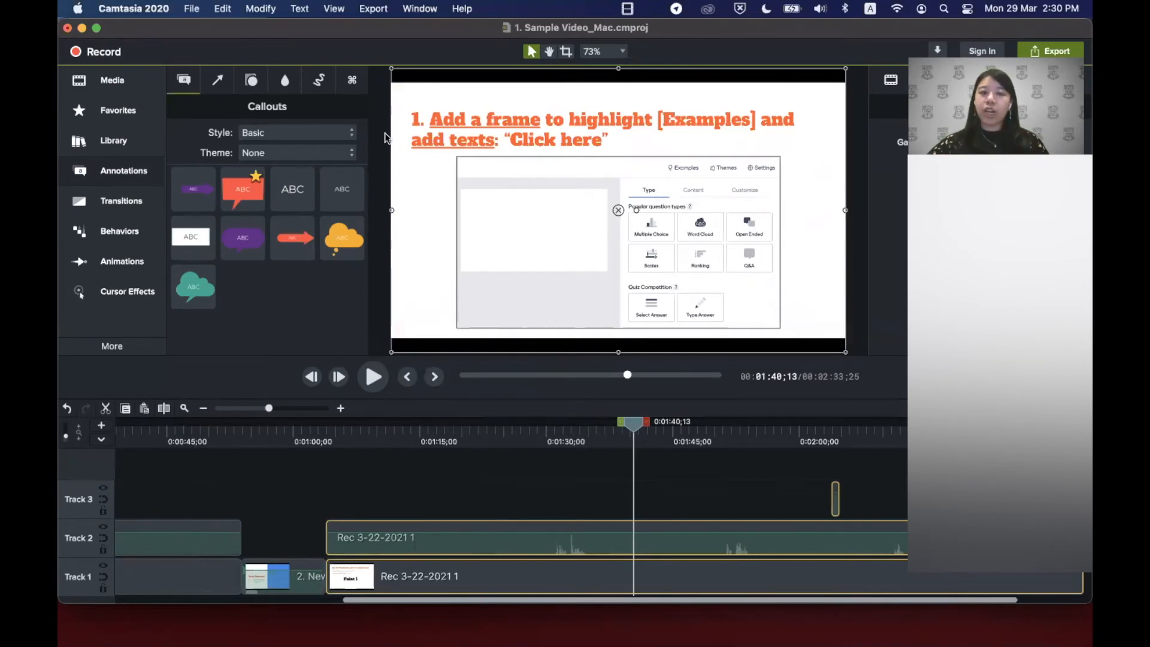
pyautogui.click(216, 82)
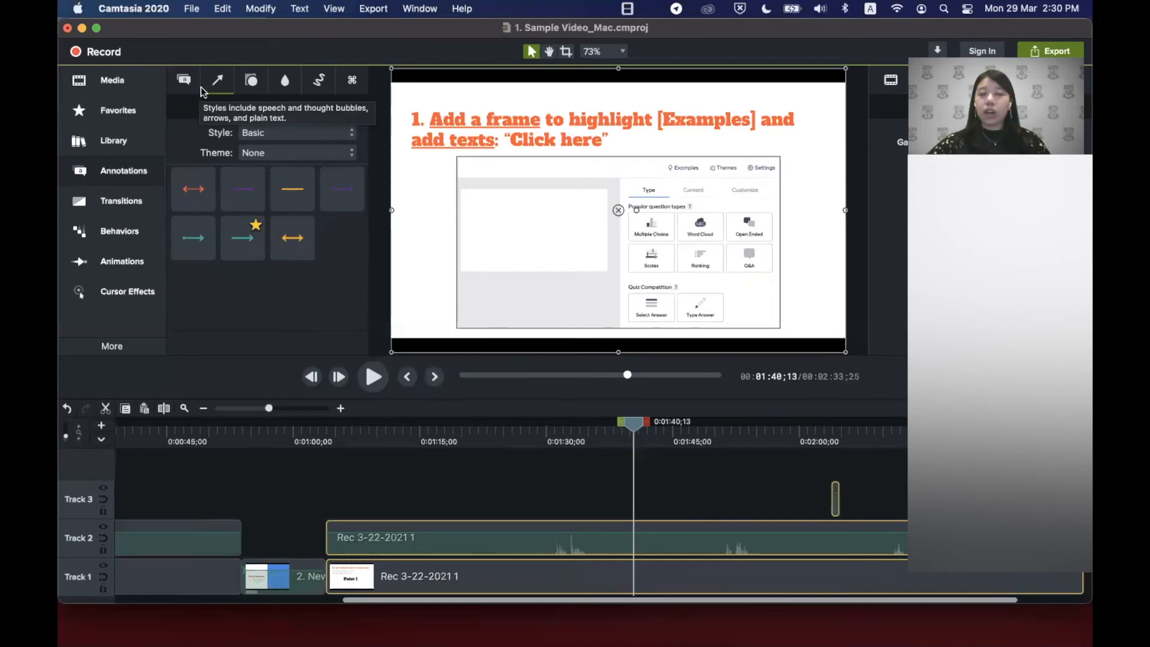
pyautogui.click(181, 76)
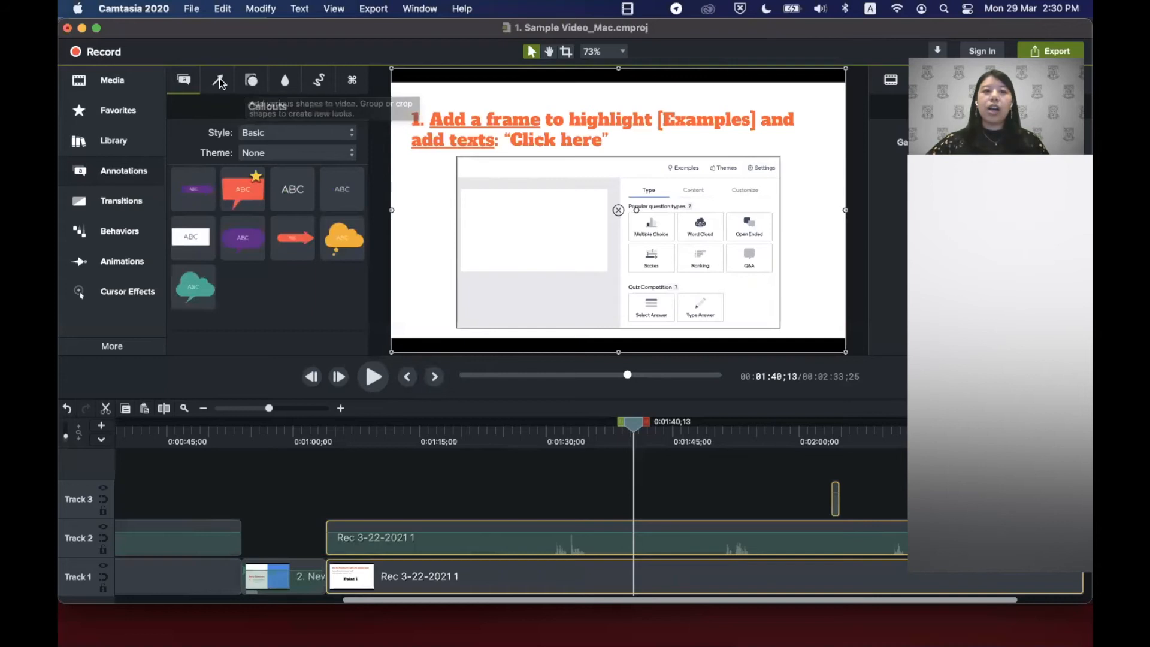
pyautogui.click(219, 81)
pyautogui.click(252, 79)
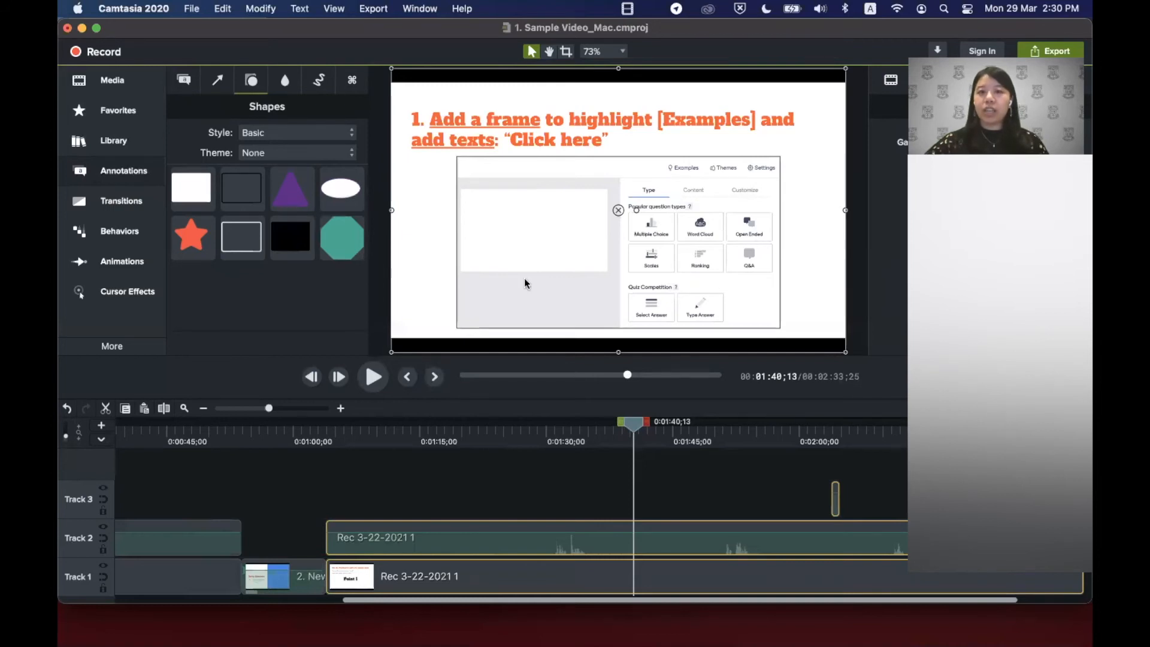
pyautogui.click(180, 82)
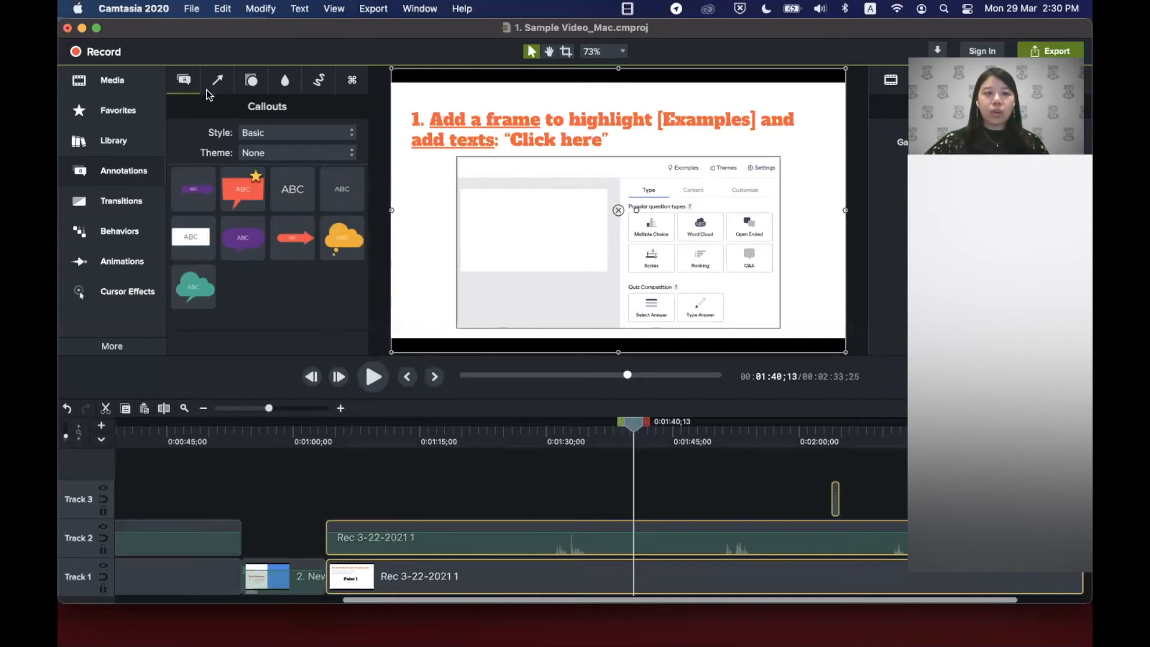
pyautogui.click(250, 84)
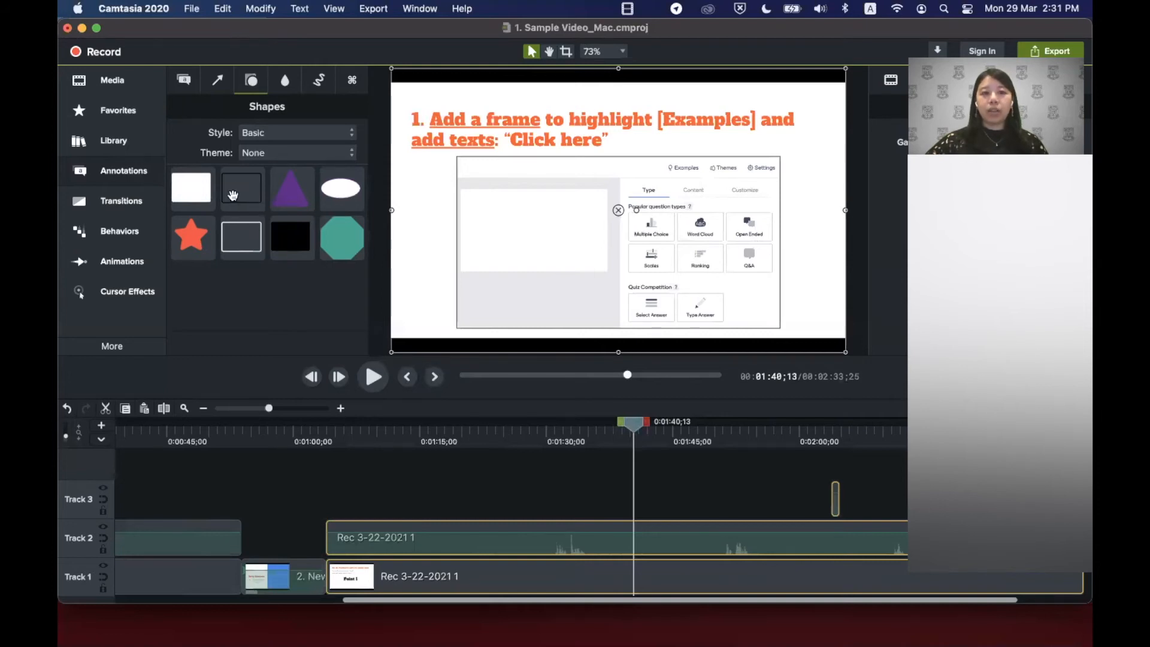
pyautogui.moveTo(234, 184)
pyautogui.mouseDown()
pyautogui.moveTo(342, 241)
pyautogui.moveTo(574, 234)
pyautogui.moveTo(685, 171)
pyautogui.mouseUp()
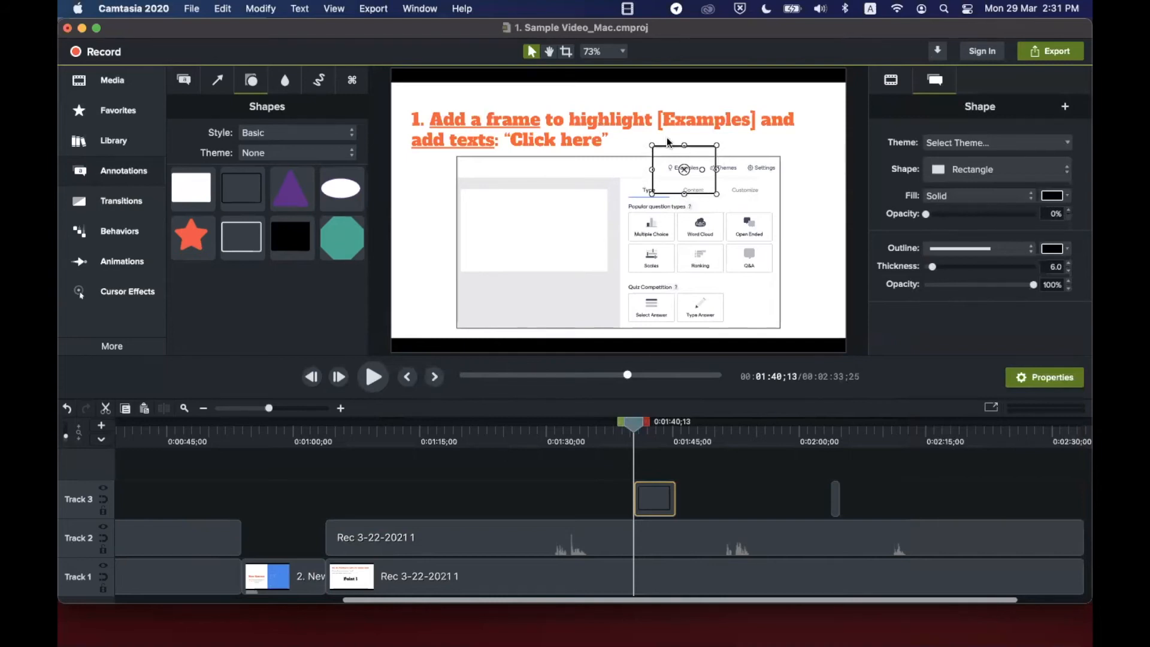
pyautogui.moveTo(717, 195)
pyautogui.mouseDown()
pyautogui.moveTo(690, 189)
pyautogui.moveTo(718, 193)
pyautogui.mouseUp()
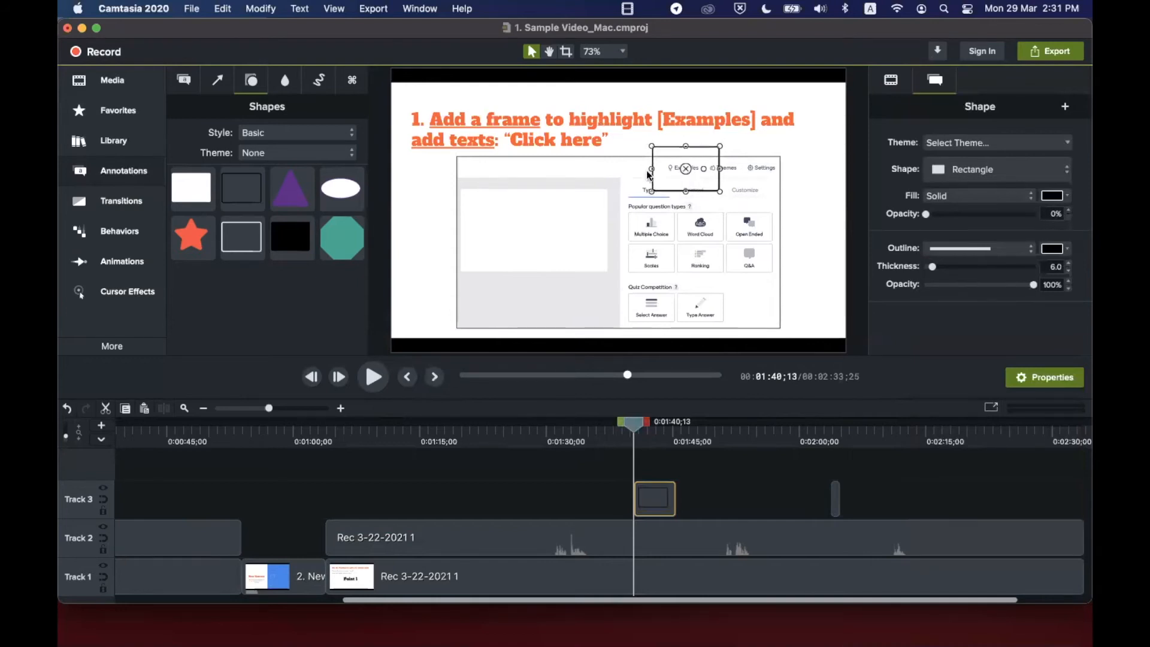
pyautogui.moveTo(687, 175); pyautogui.dragTo(711, 184)
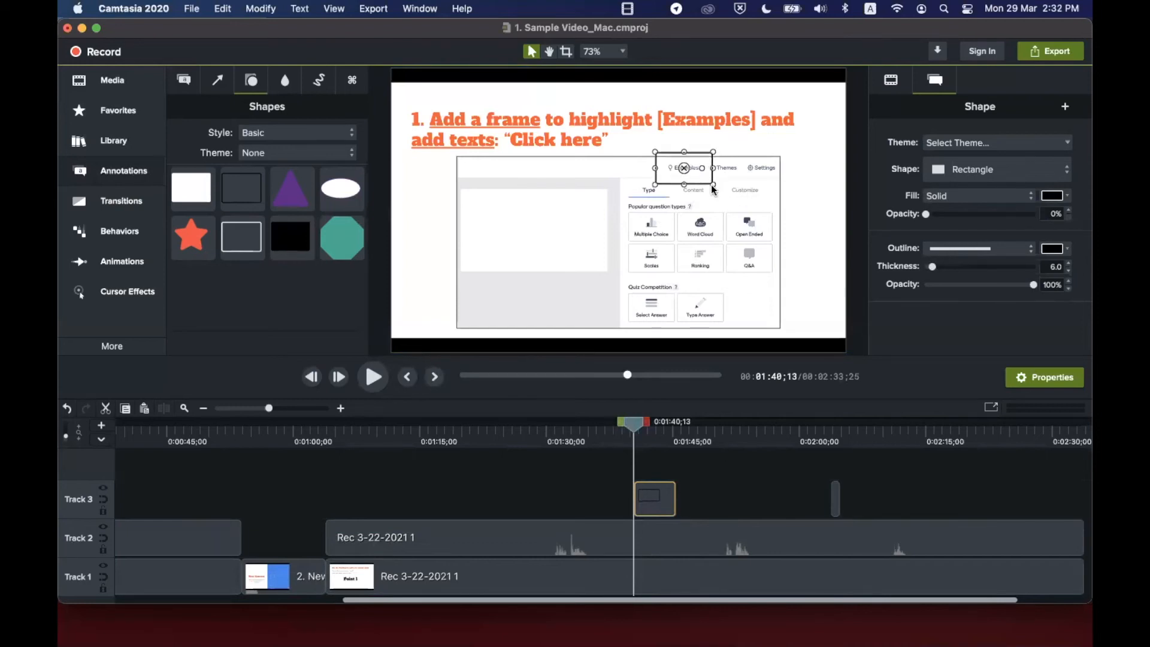
# Step: Add a red speech bubble callout reading "Click here" over the slide's blank white area, with its tail pointing to the Examples frame
pyautogui.click(186, 85)
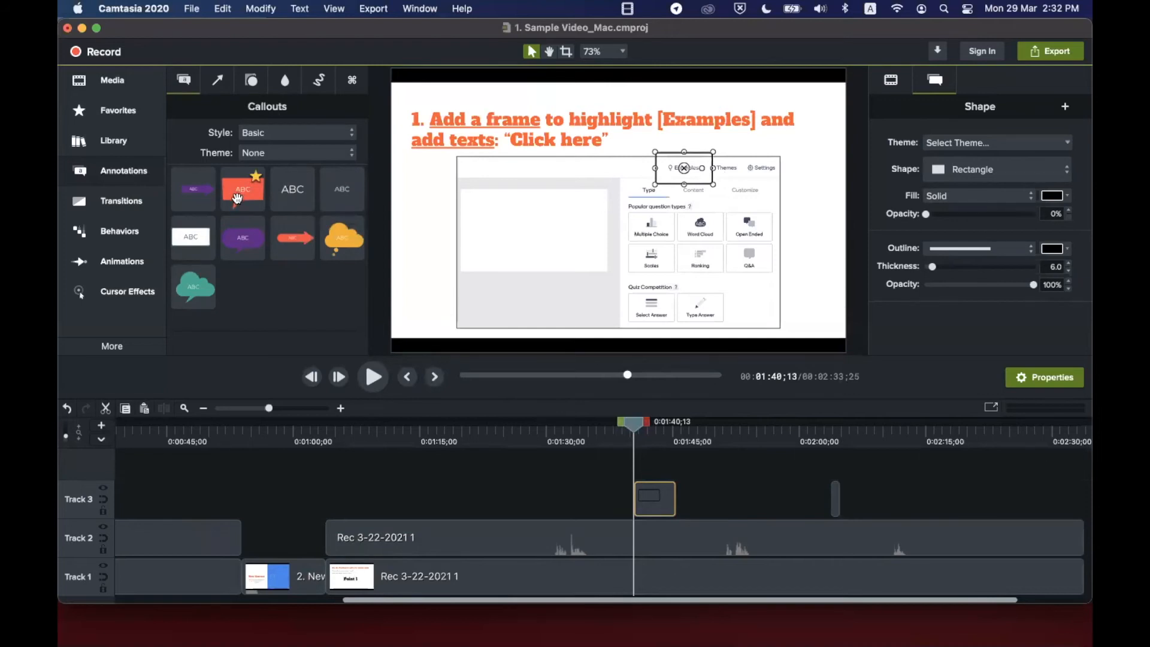
pyautogui.moveTo(238, 198); pyautogui.dragTo(541, 248)
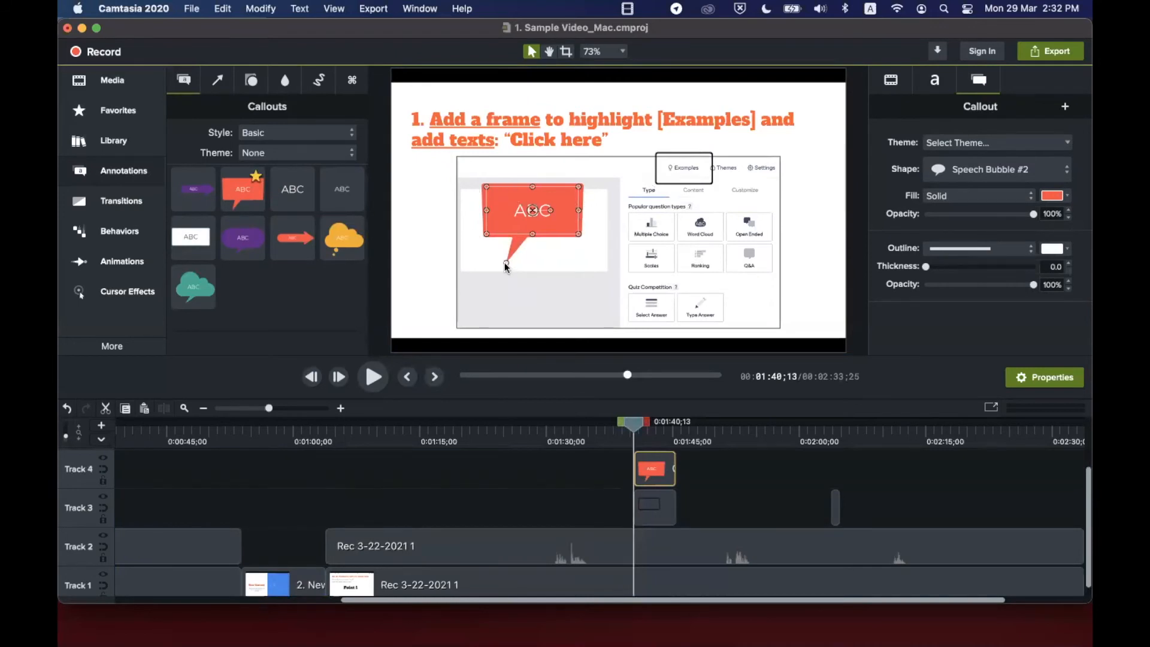
pyautogui.moveTo(523, 266); pyautogui.dragTo(647, 179)
pyautogui.moveTo(650, 178); pyautogui.dragTo(655, 174)
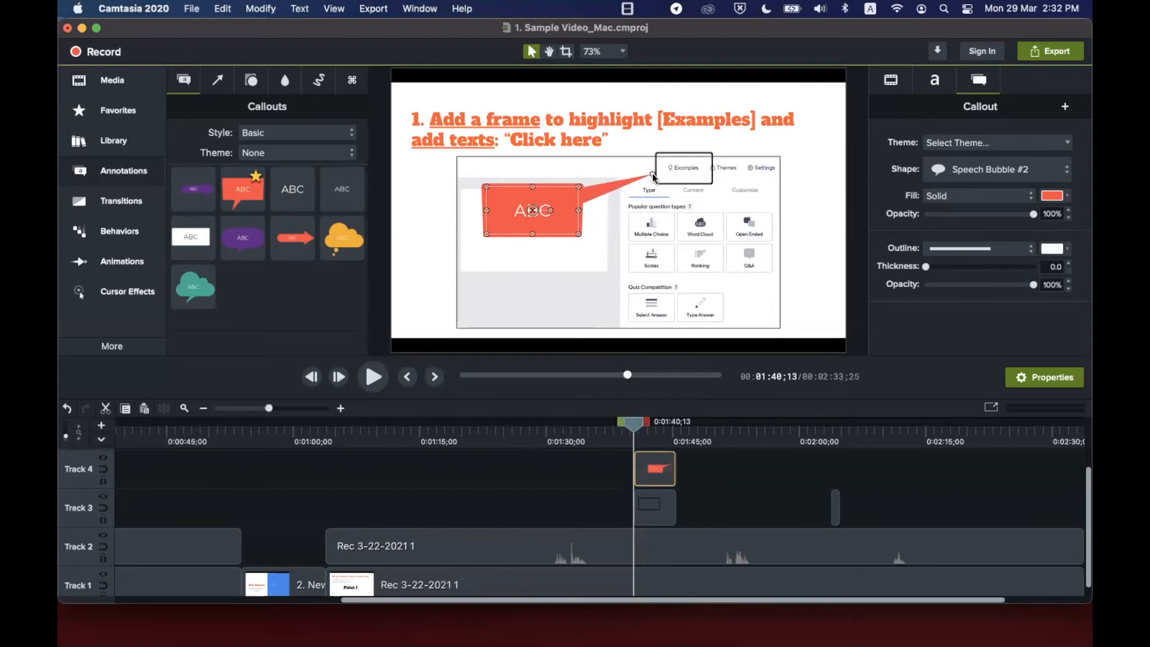
pyautogui.moveTo(584, 238)
pyautogui.mouseDown()
pyautogui.moveTo(563, 227)
pyautogui.moveTo(584, 238)
pyautogui.mouseUp()
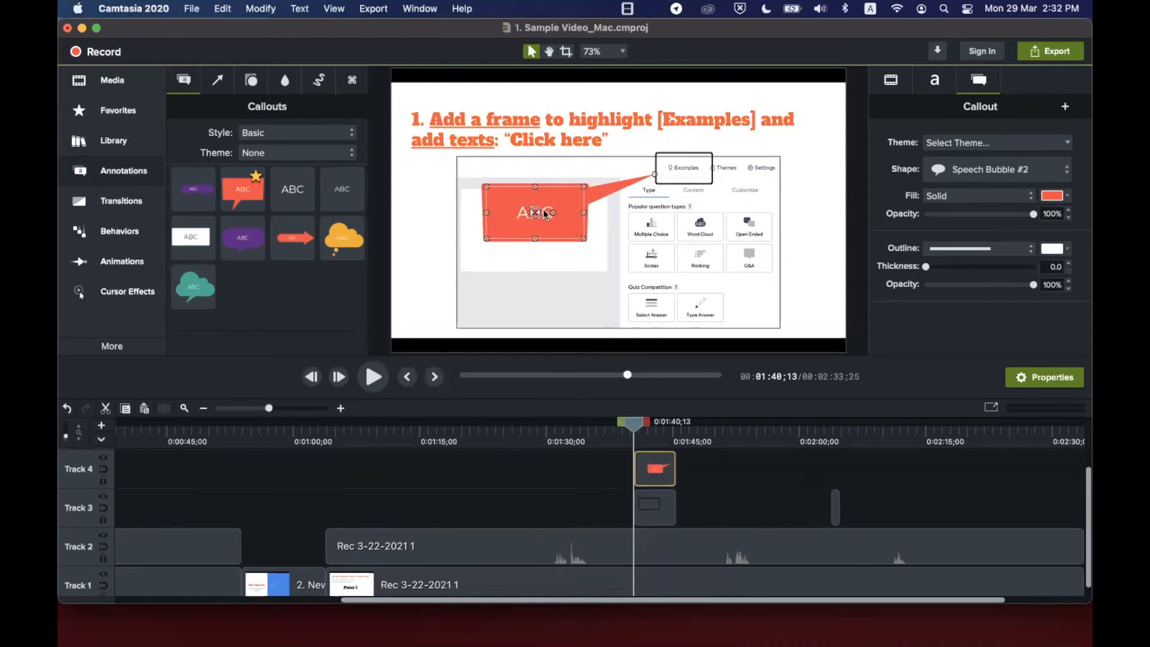
pyautogui.doubleClick(522, 214)
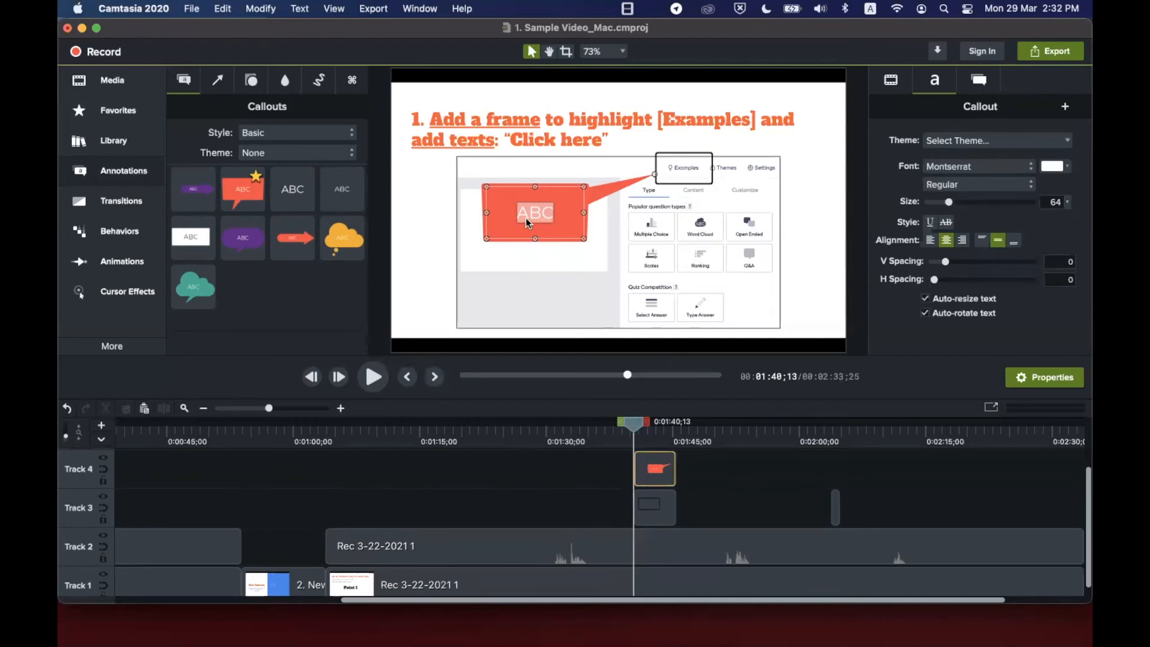
pyautogui.write('Click here')
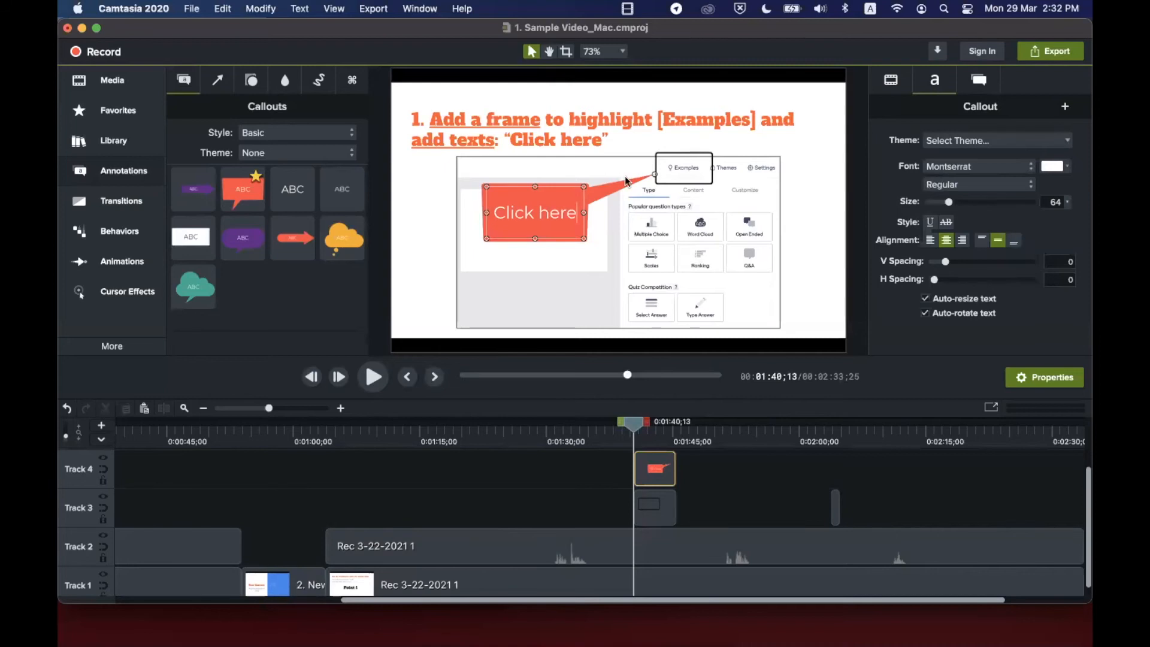
# Step: Change the outline colour of the rectangular frame around Examples to red
pyautogui.click(700, 153)
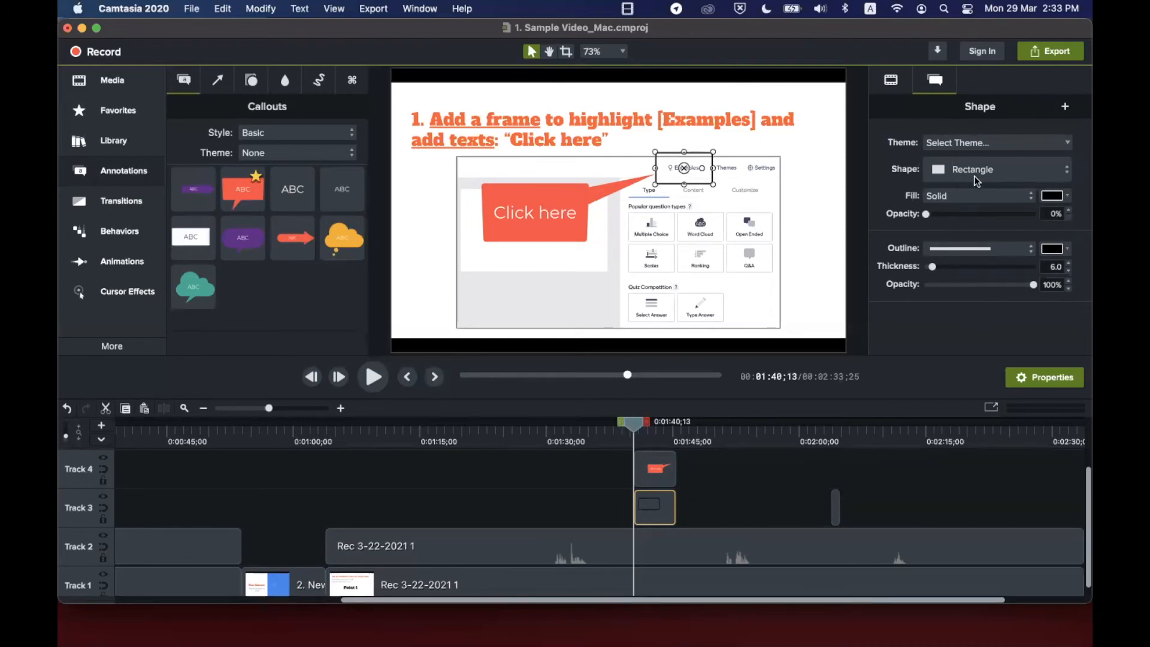
pyautogui.click(1006, 173)
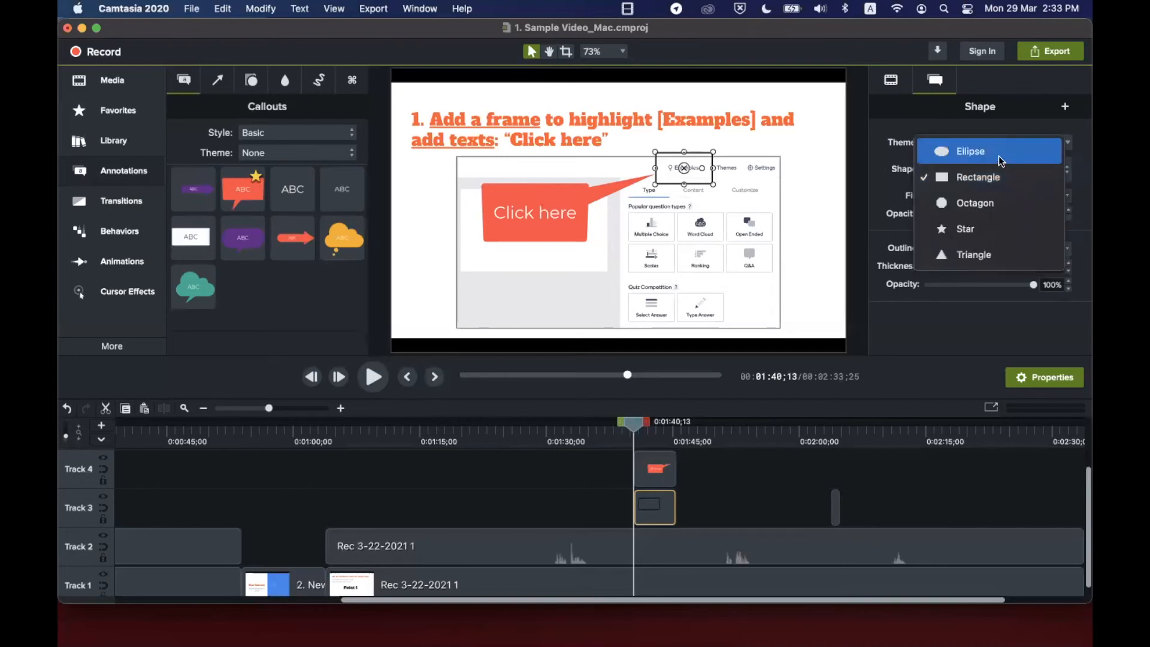
pyautogui.click(876, 191)
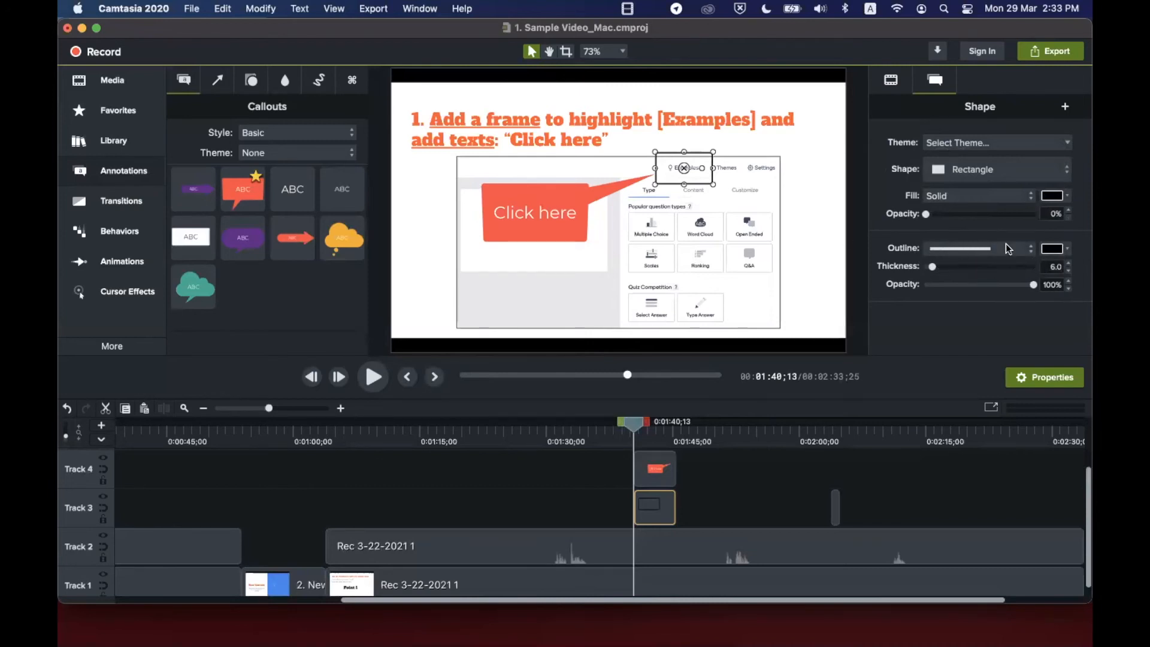
pyautogui.click(1055, 250)
pyautogui.click(1055, 250)
pyautogui.click(1053, 251)
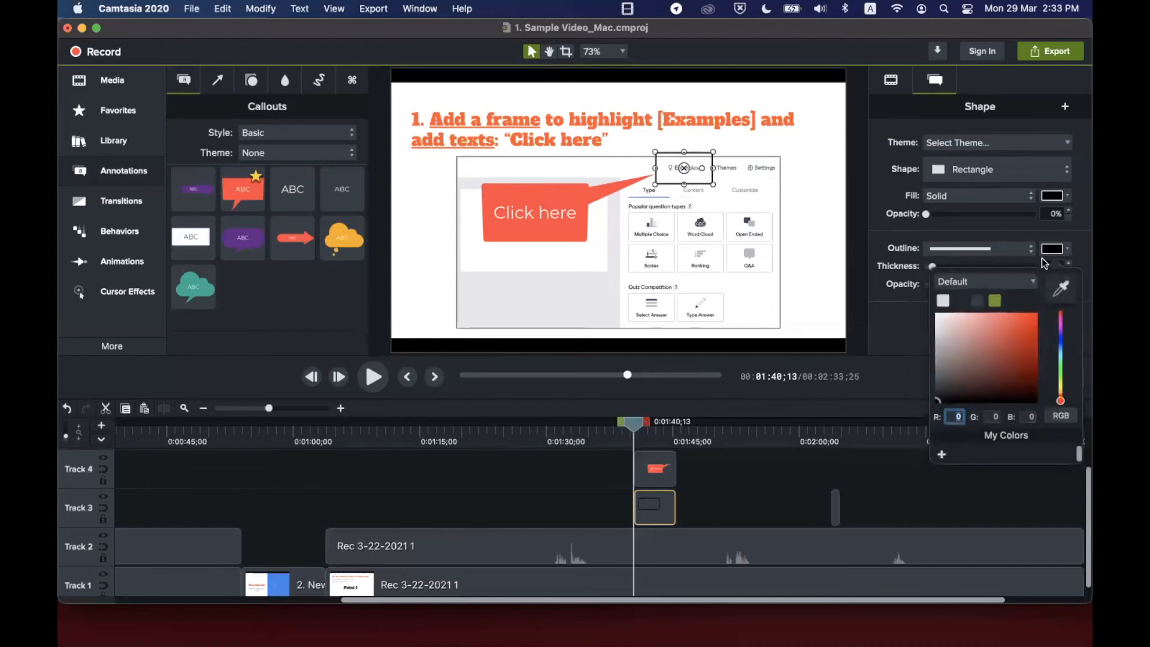
pyautogui.moveTo(1061, 403); pyautogui.dragTo(1061, 317)
pyautogui.click(1031, 321)
pyautogui.click(1051, 233)
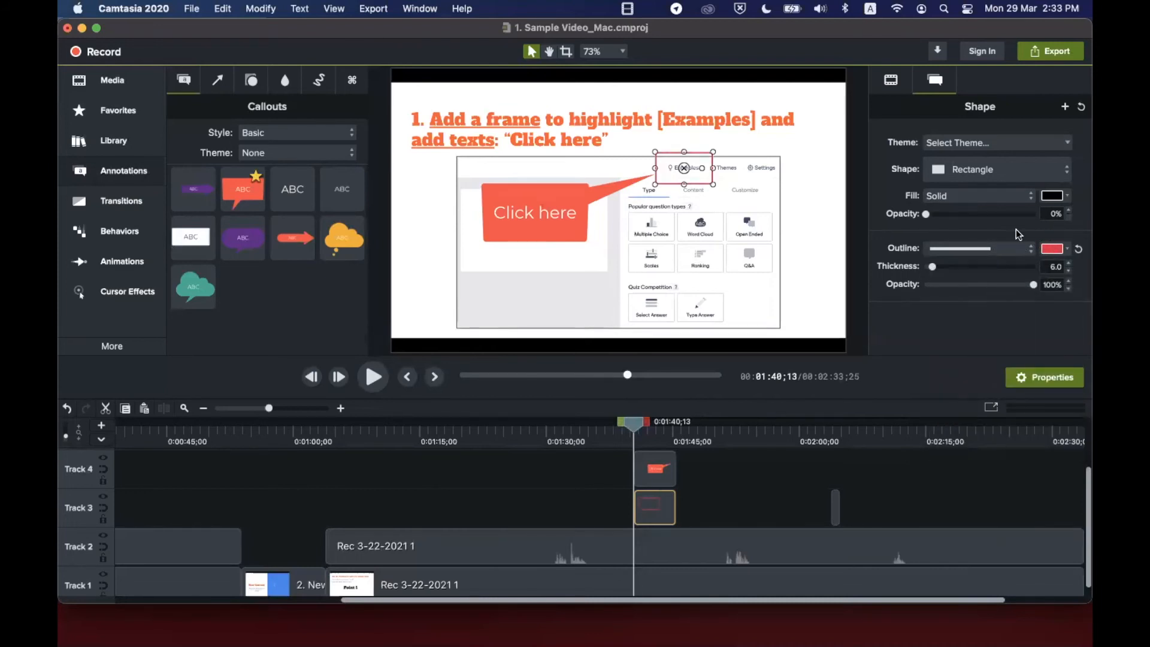
# Step: Set the outline thickness of the frame around Examples to 13.0
pyautogui.click(1019, 246)
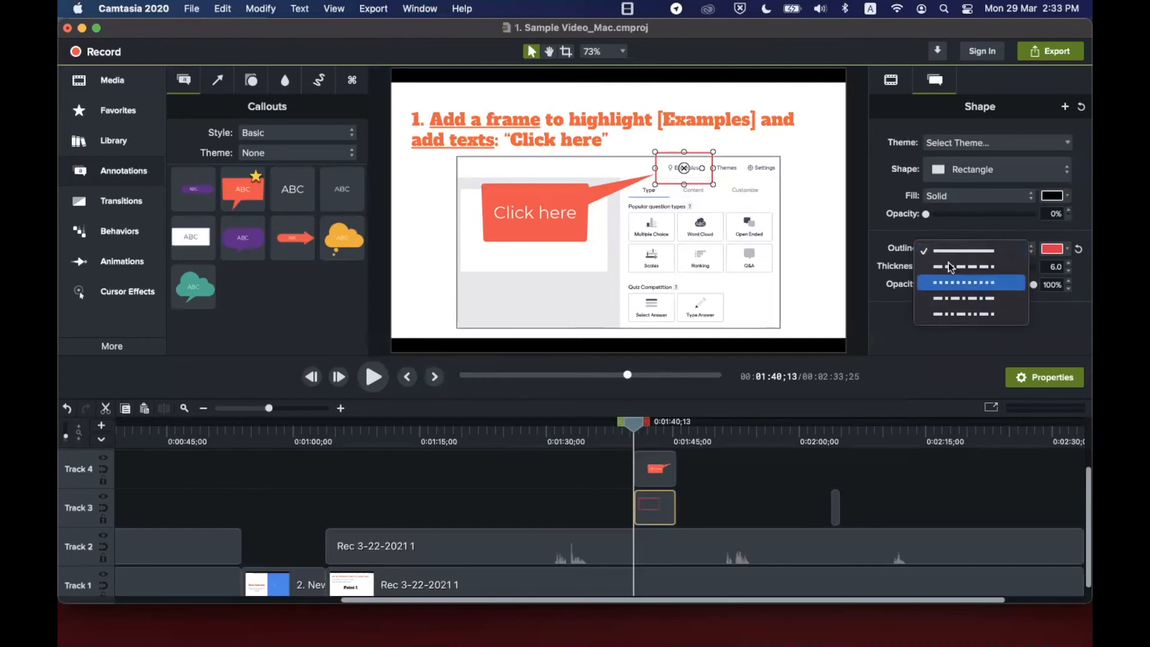
pyautogui.click(902, 250)
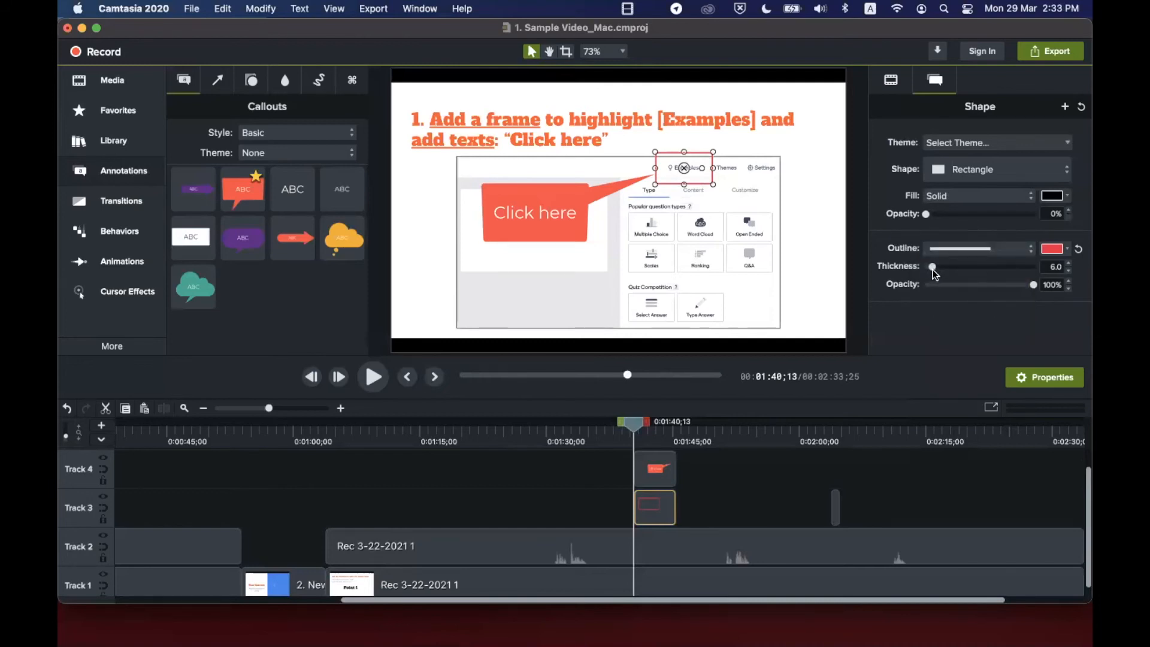
pyautogui.moveTo(937, 268)
pyautogui.mouseDown()
pyautogui.moveTo(975, 265)
pyautogui.moveTo(940, 272)
pyautogui.mouseUp()
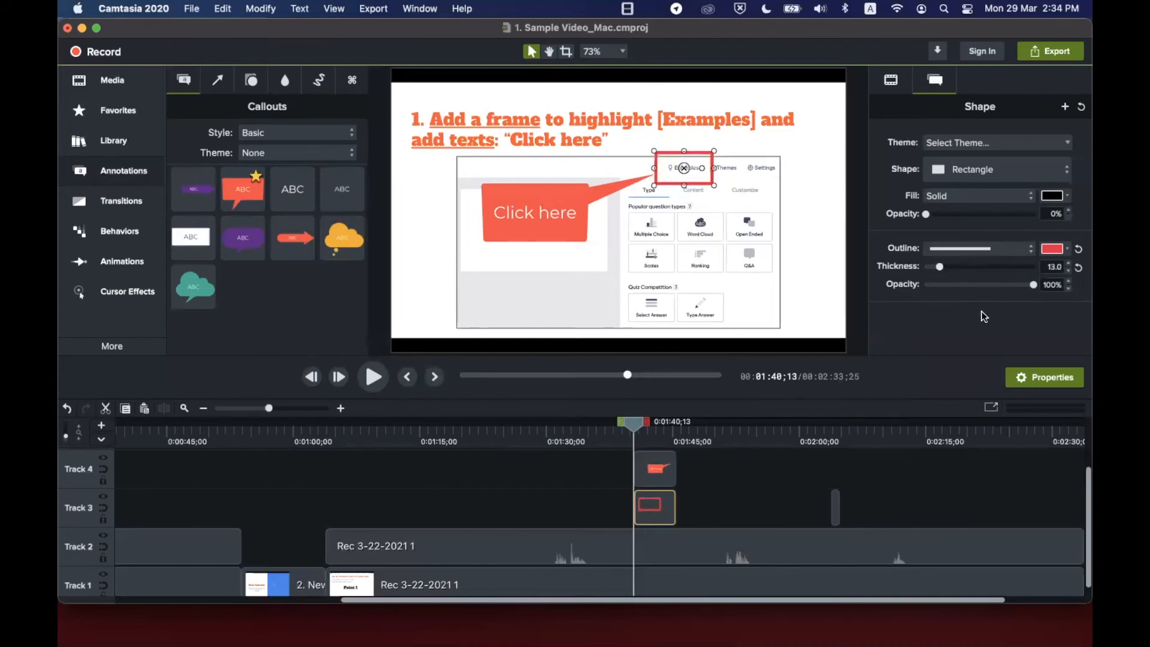
pyautogui.moveTo(1034, 283); pyautogui.dragTo(1071, 284)
# Step: Select the "Click here" callout and review the shapes it can be changed to
pyautogui.click(542, 199)
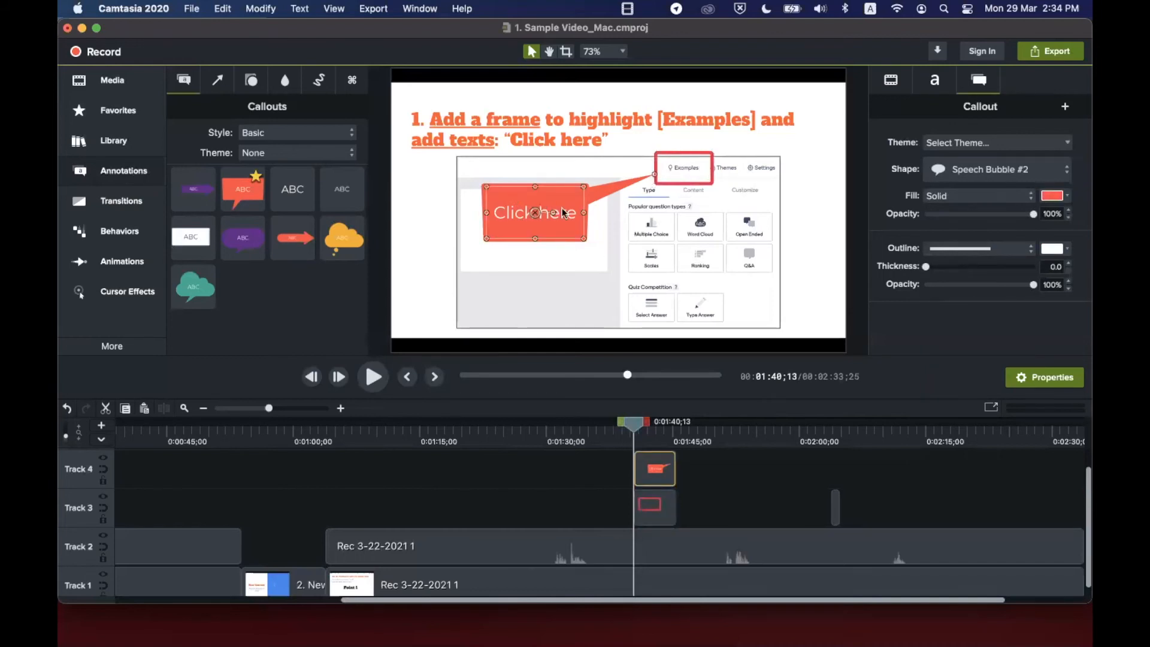
pyautogui.click(1053, 171)
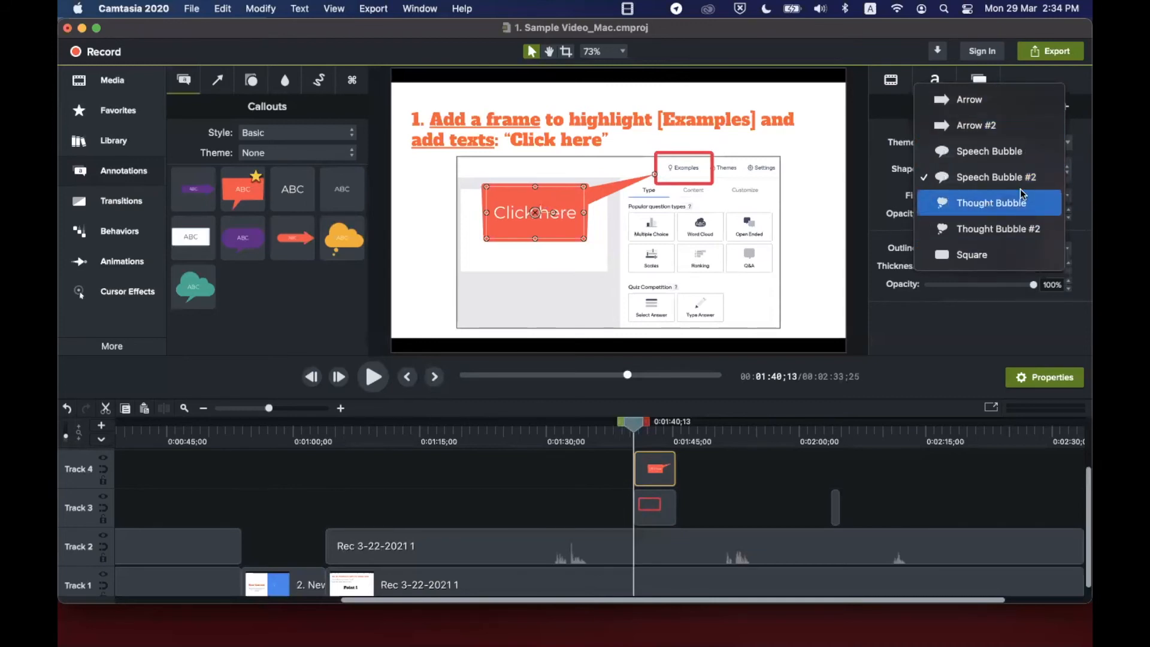
pyautogui.click(876, 184)
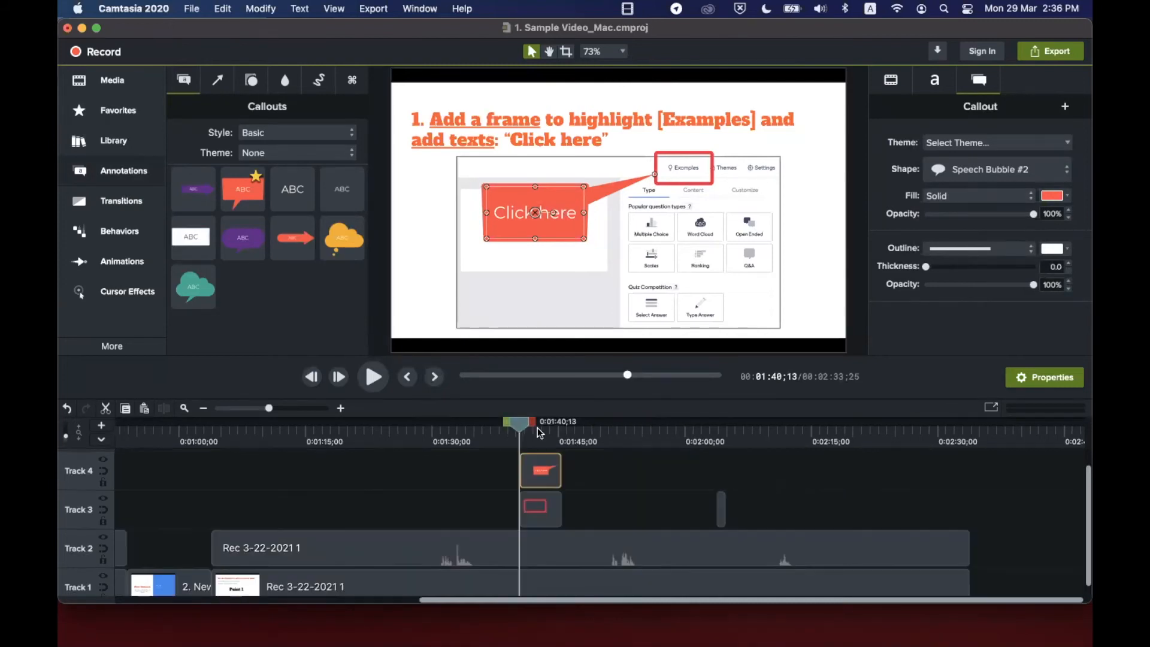
pyautogui.scroll(1, 533, 510)
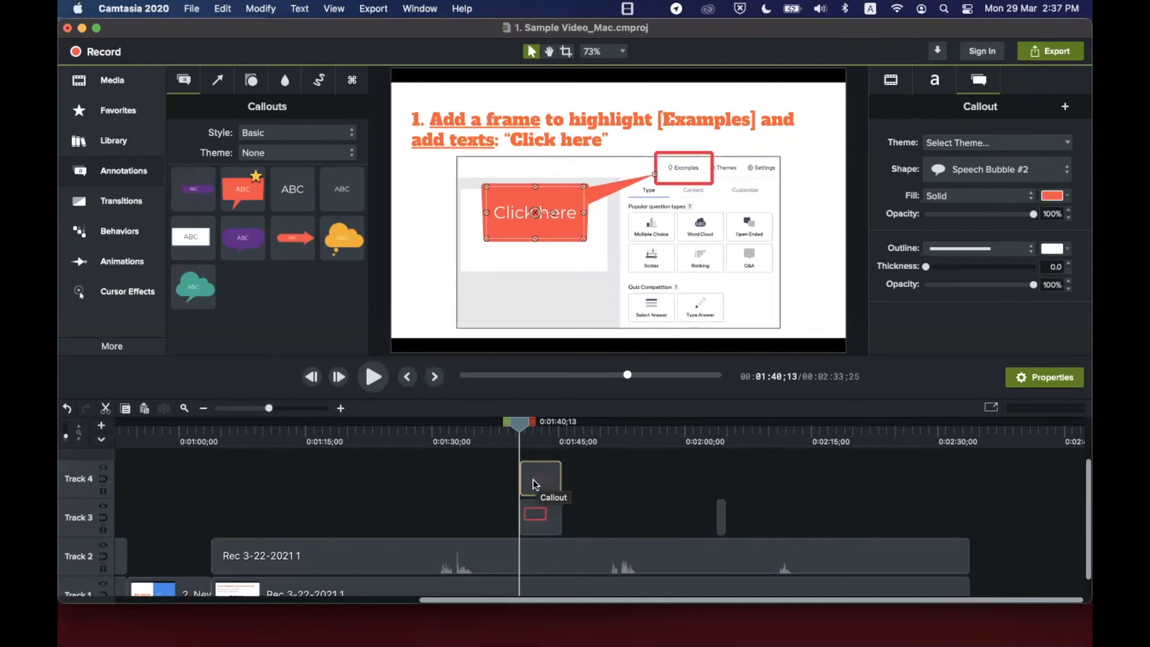
# Step: Extend the "Click here" callout's duration on the timeline so that it ends at 0:01:49;20
pyautogui.click(341, 409)
pyautogui.click(341, 409)
pyautogui.click(342, 409)
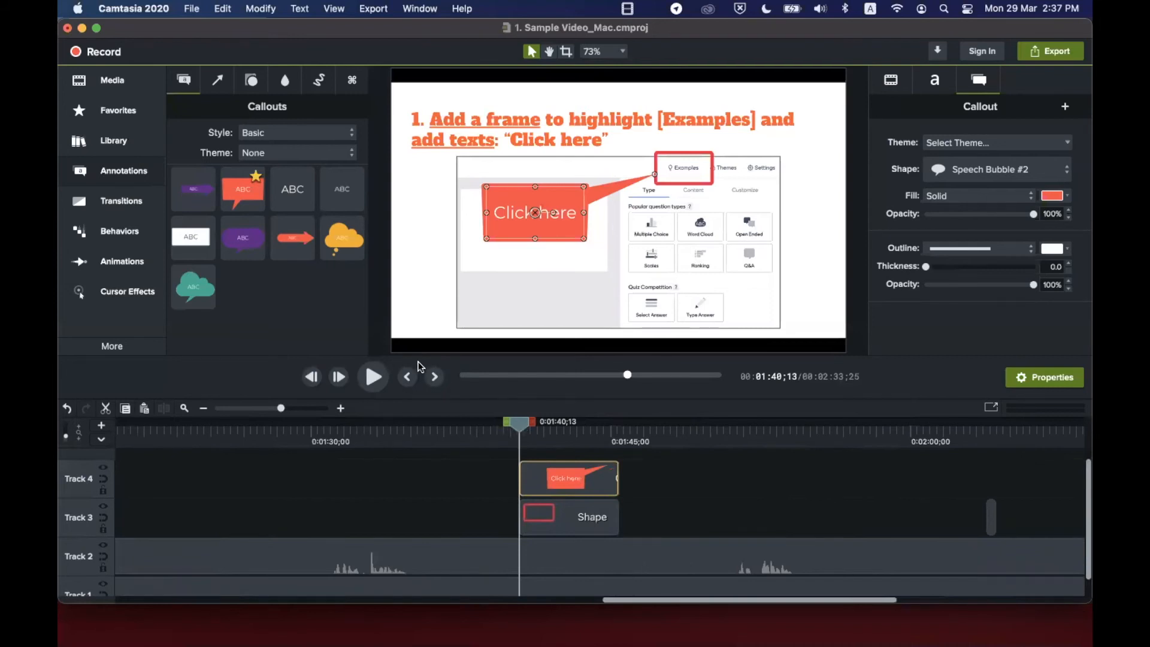
pyautogui.click(374, 377)
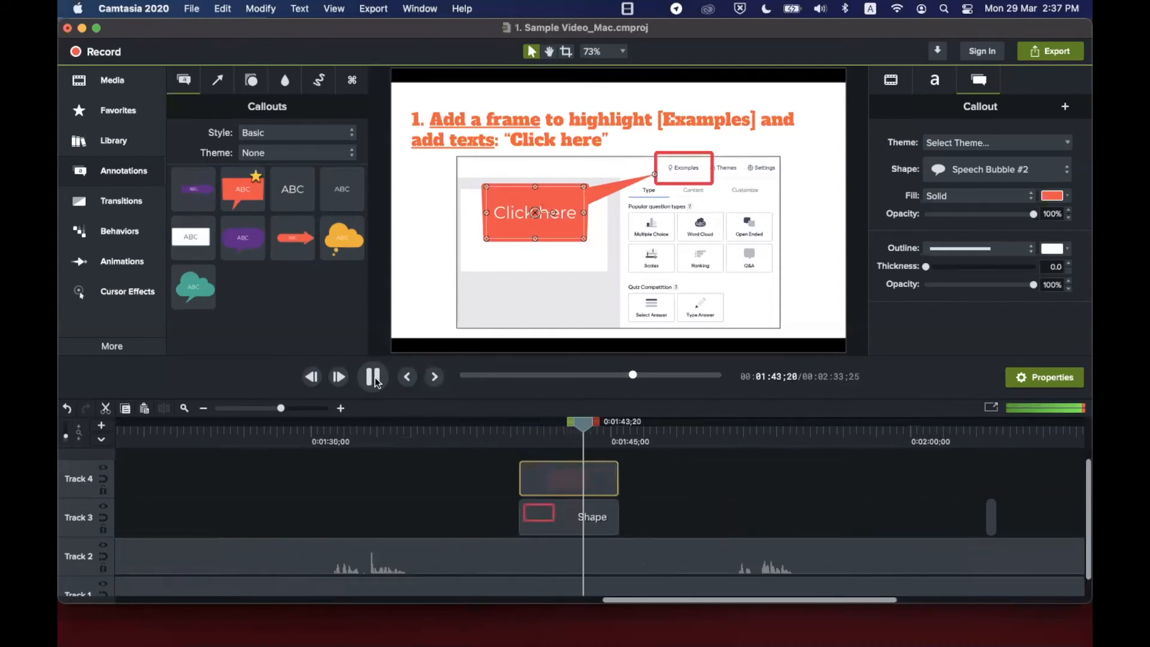
pyautogui.click(376, 384)
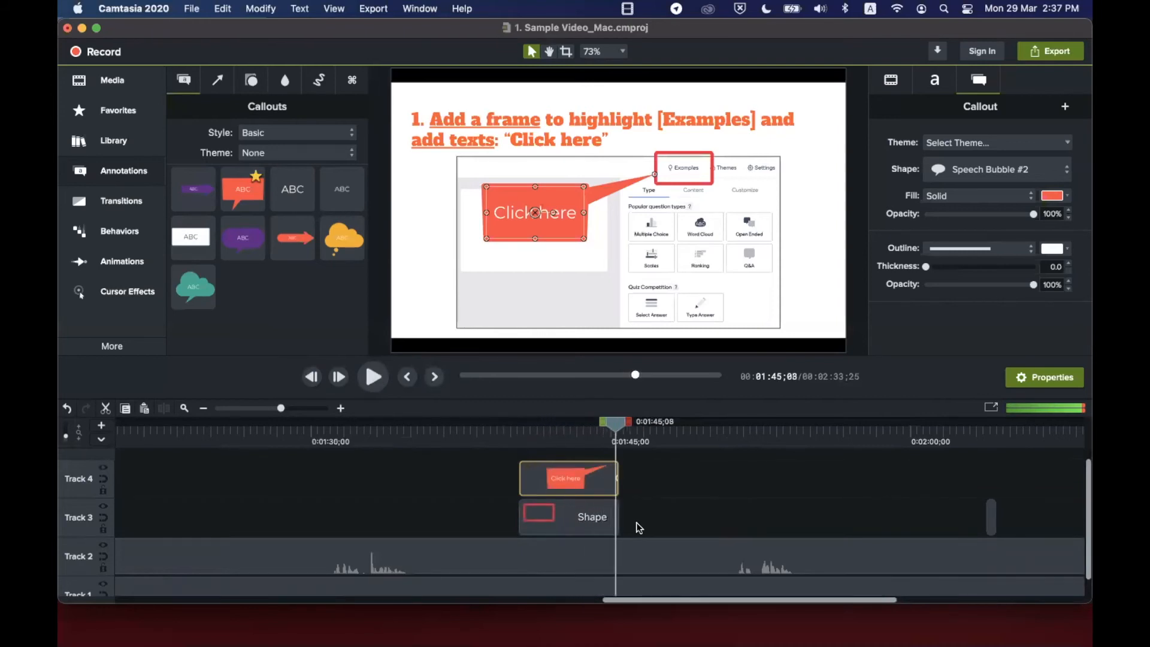
pyautogui.moveTo(611, 429); pyautogui.dragTo(700, 419)
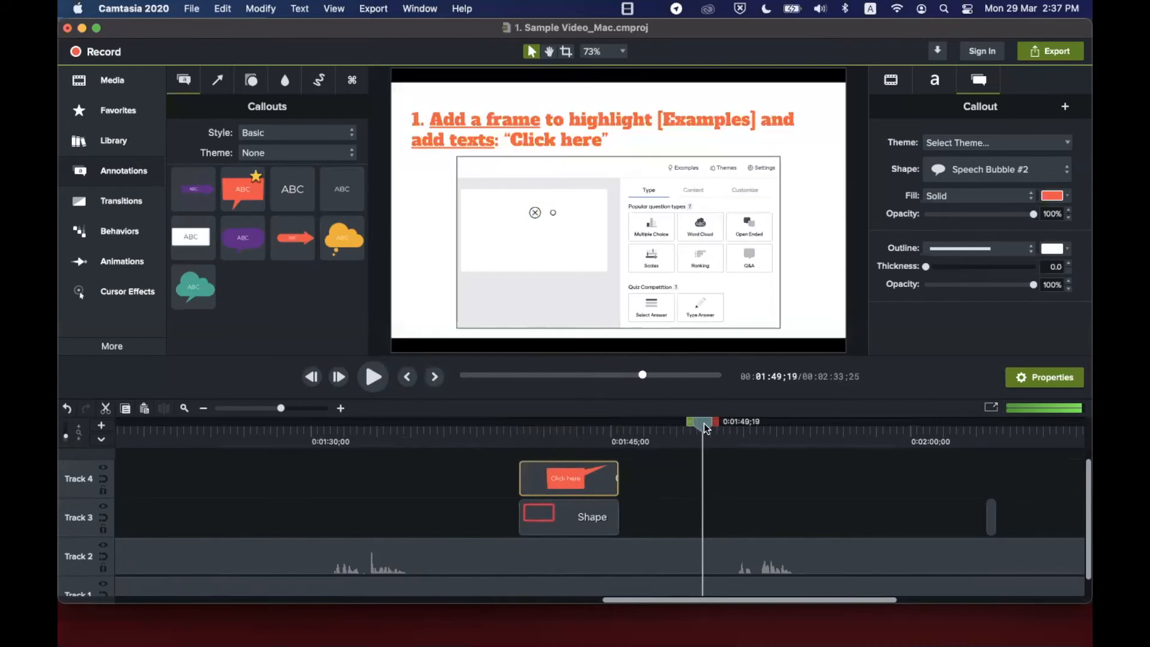
pyautogui.moveTo(706, 425); pyautogui.dragTo(706, 426)
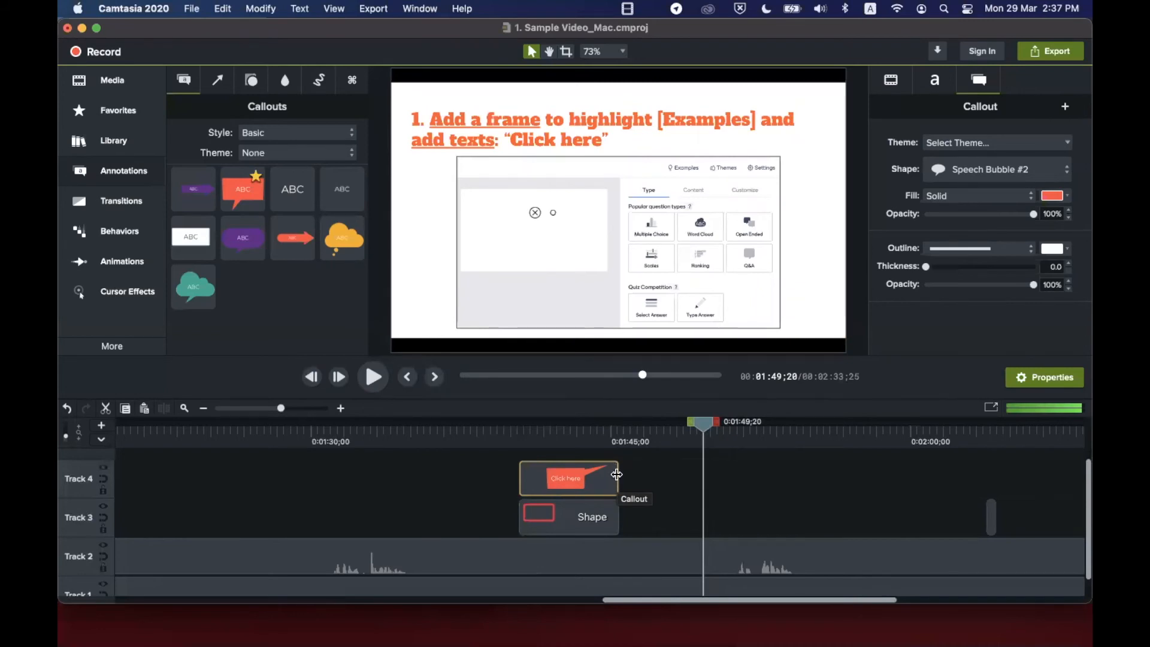
pyautogui.moveTo(621, 480); pyautogui.dragTo(700, 482)
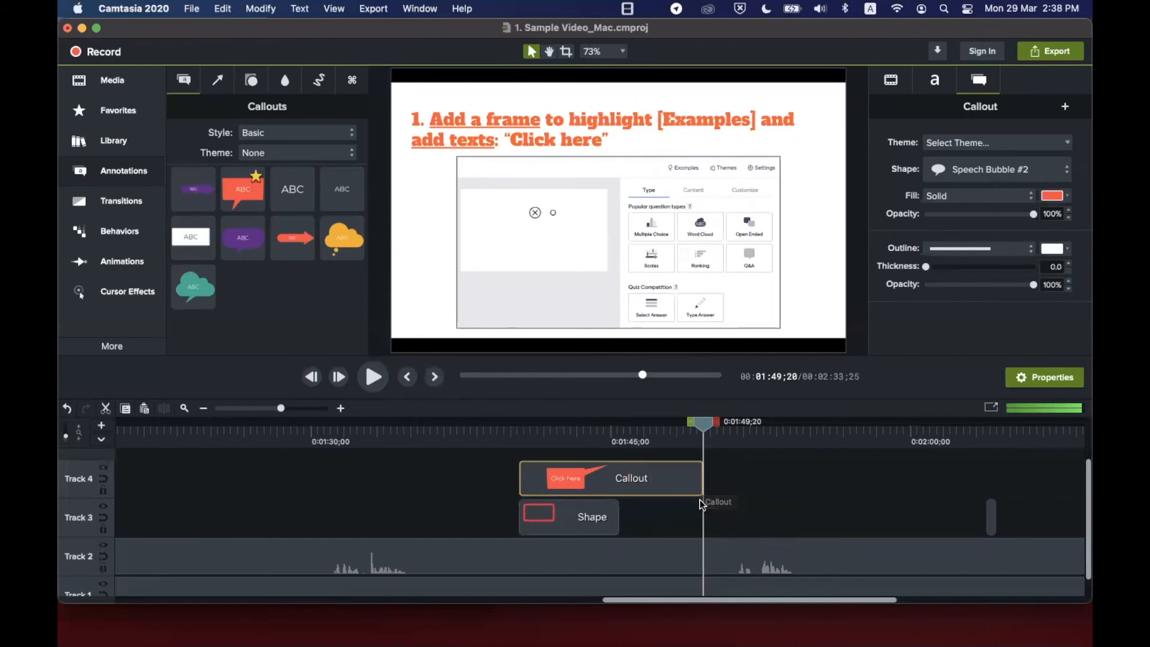
# Step: Extend the red Examples frame's clip on the timeline to end together with the callout at 0:01:49;20
pyautogui.click(601, 519)
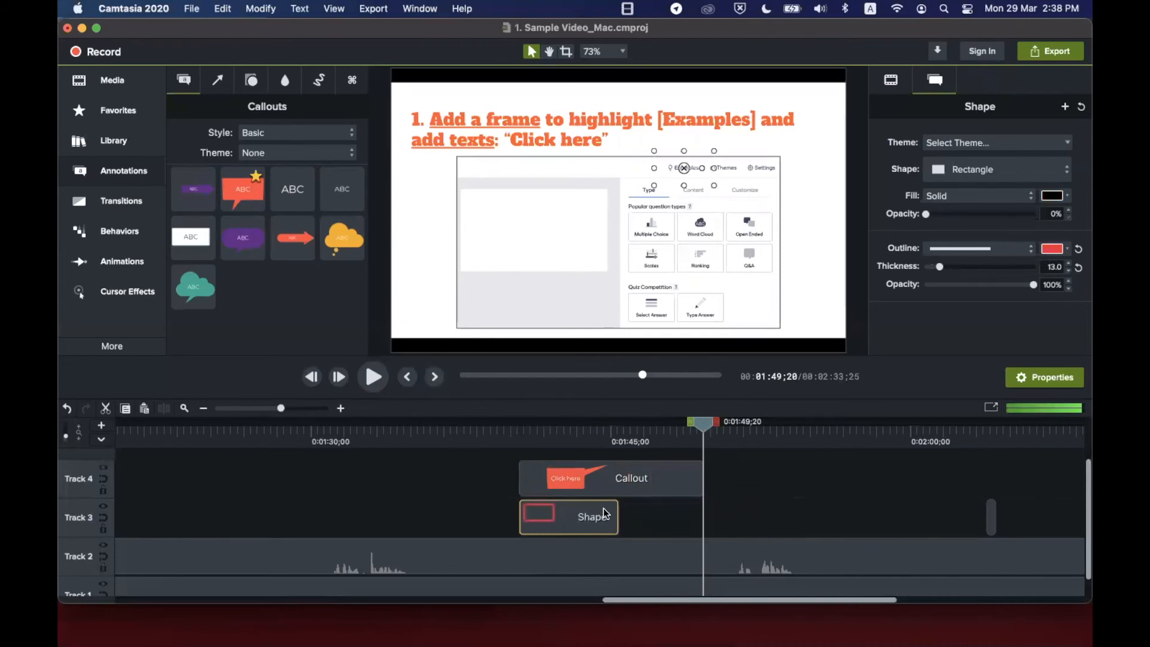
pyautogui.moveTo(614, 518); pyautogui.dragTo(703, 517)
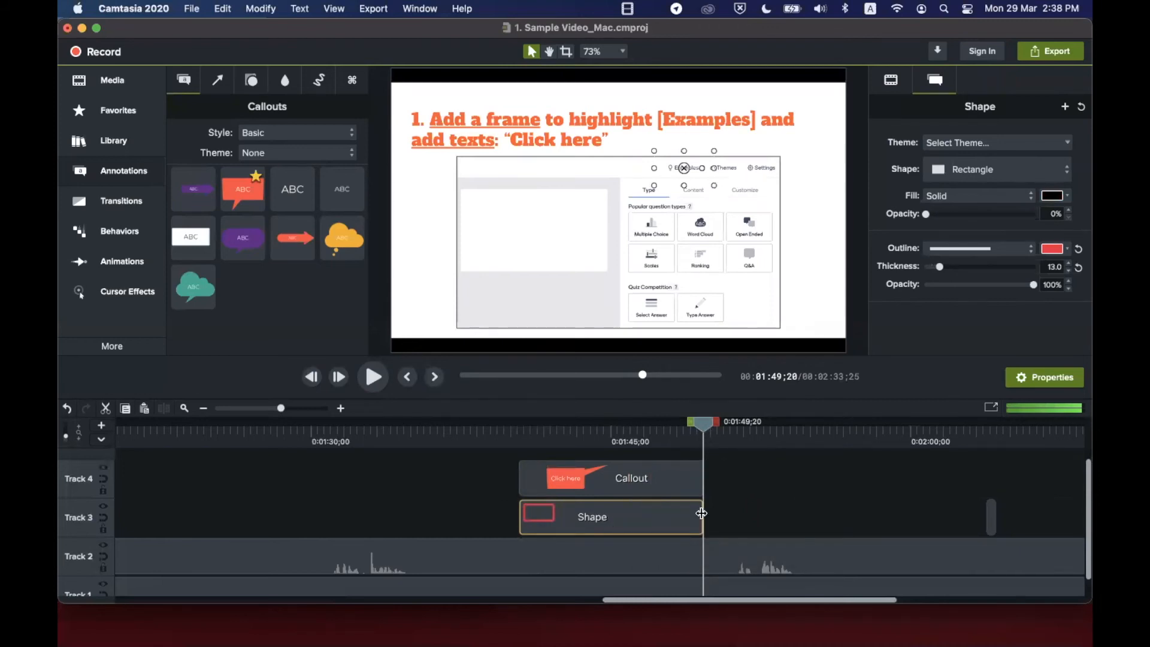
pyautogui.moveTo(699, 427)
pyautogui.mouseDown()
pyautogui.moveTo(514, 429)
pyautogui.moveTo(706, 422)
pyautogui.mouseUp()
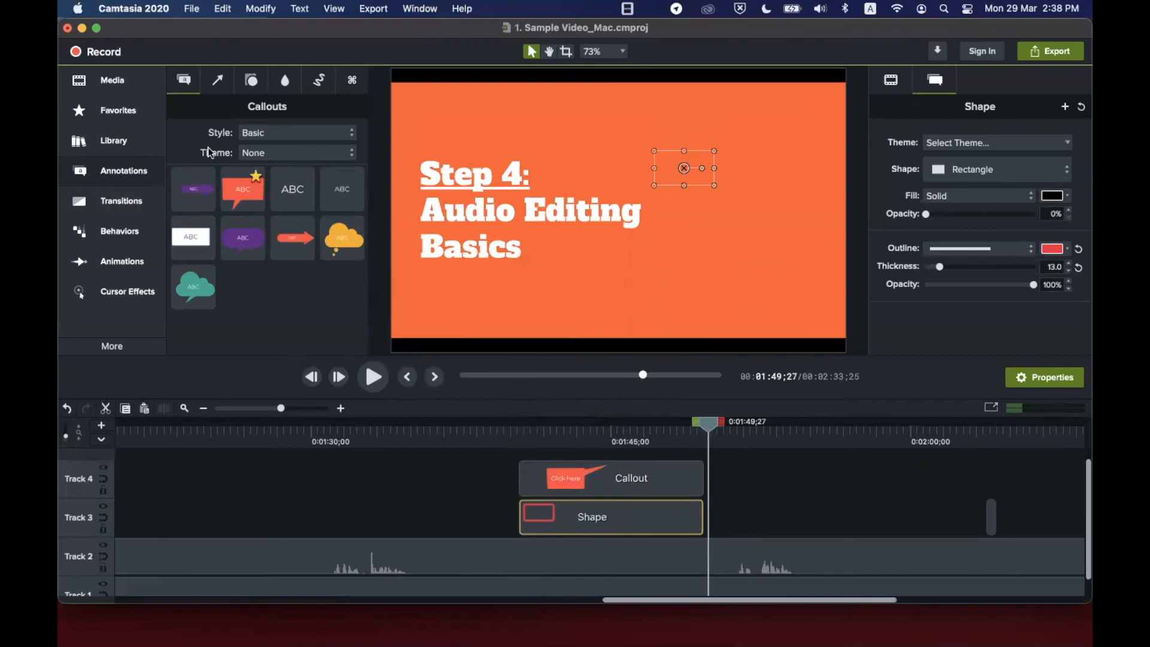
# Step: Try adding a purple arrow over the grey area below the callout at 0:01:41;03, and undo it
pyautogui.click(217, 80)
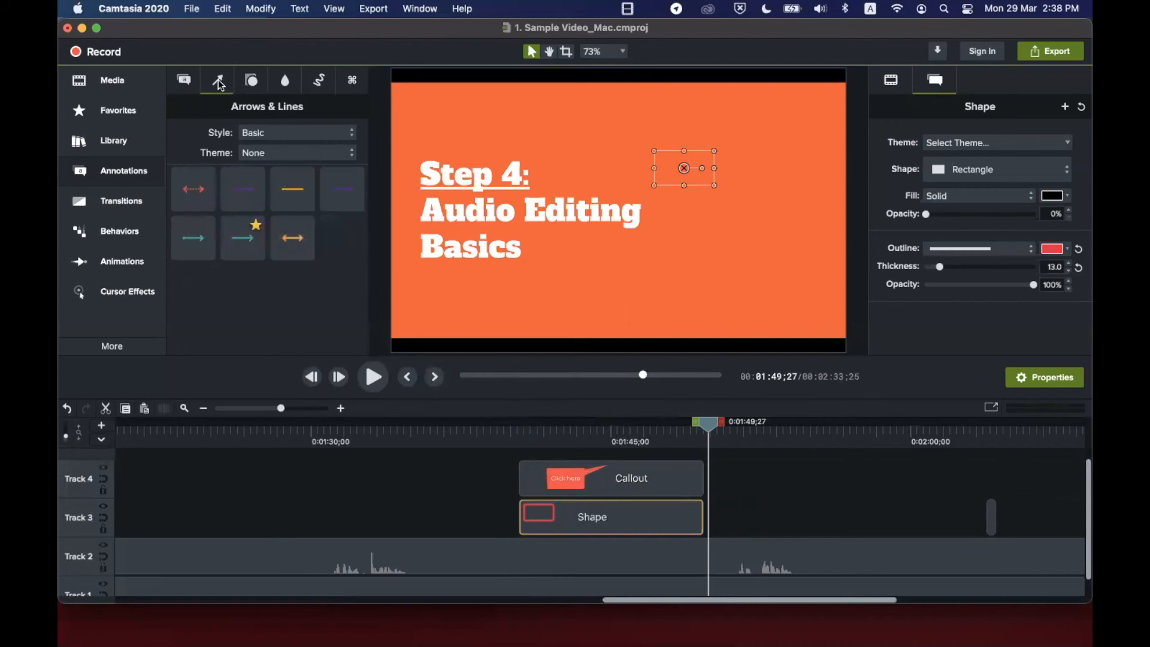
pyautogui.click(261, 83)
pyautogui.click(532, 426)
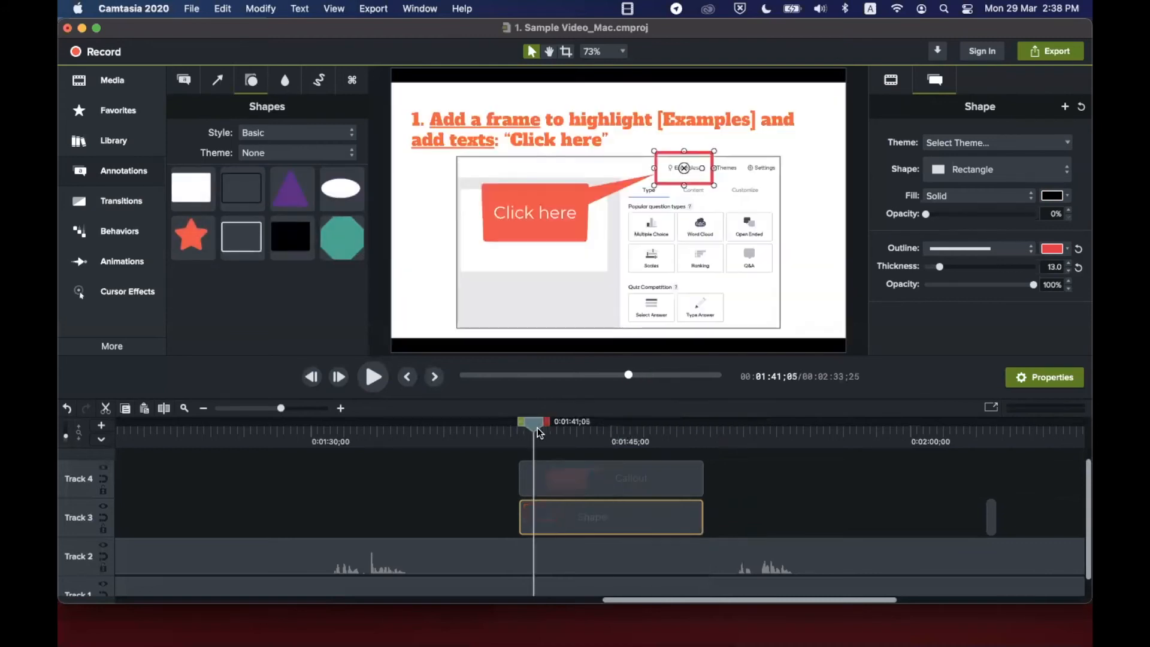
pyautogui.click(217, 80)
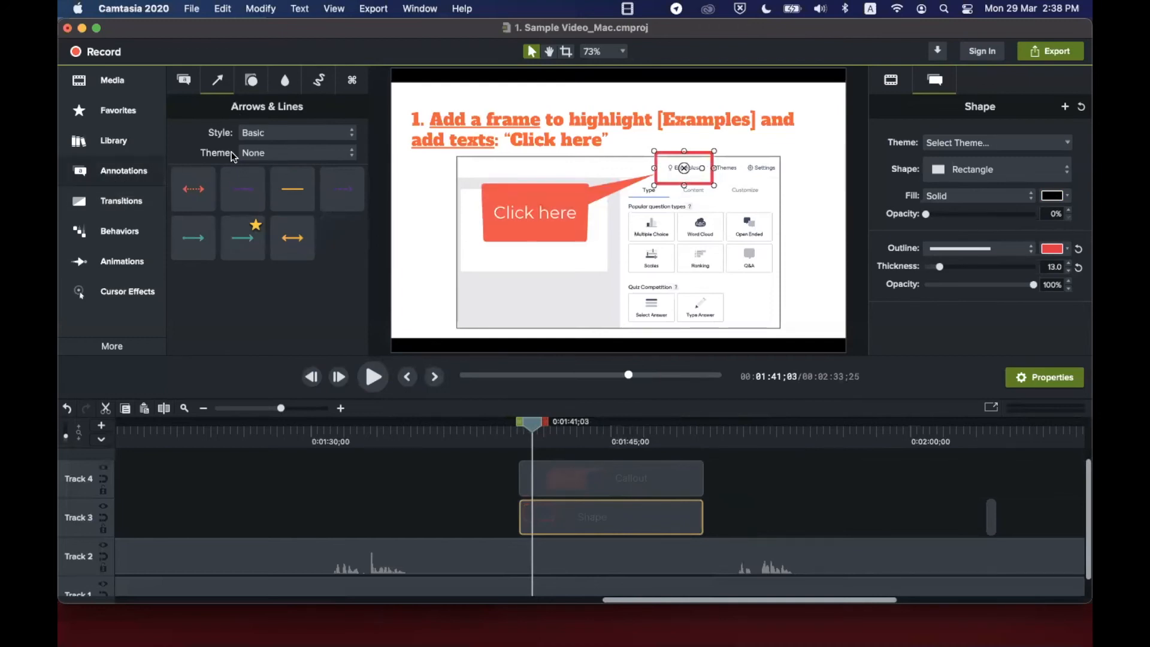
pyautogui.click(242, 197)
pyautogui.moveTo(233, 198)
pyautogui.mouseDown()
pyautogui.moveTo(520, 278)
pyautogui.moveTo(503, 303)
pyautogui.moveTo(569, 303)
pyautogui.mouseUp()
pyautogui.press('super+z')
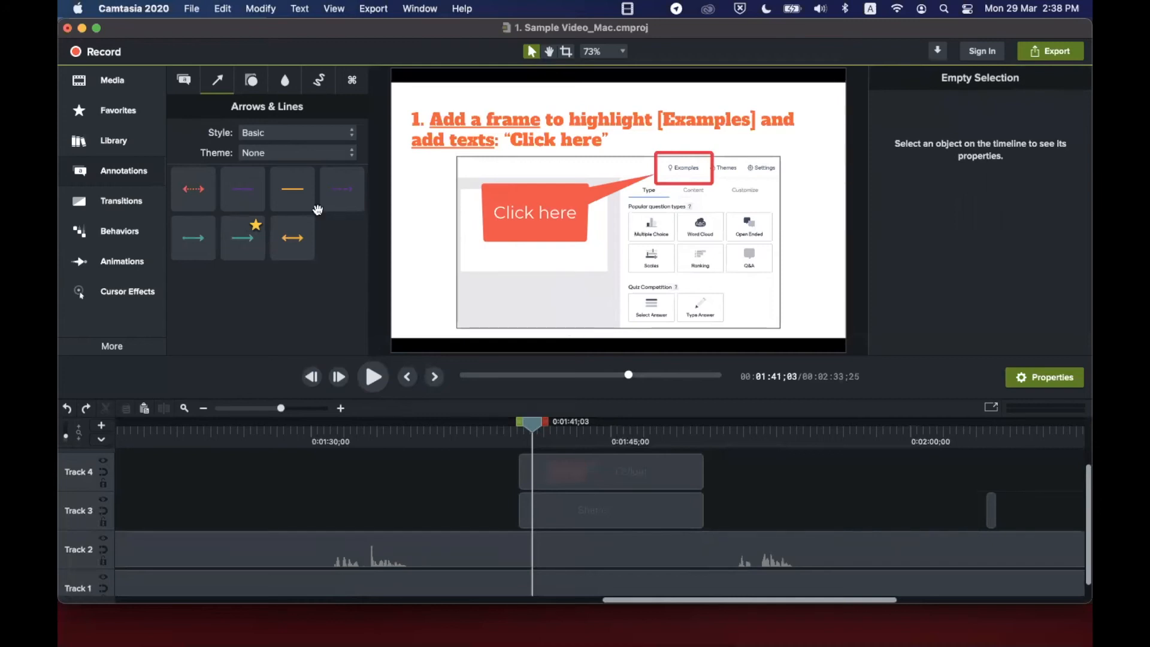
# Step: Add a purple arrow below the callout, stretch it longer with a slight upward slant, and recolour it green
pyautogui.moveTo(237, 193); pyautogui.dragTo(470, 278)
pyautogui.moveTo(497, 278); pyautogui.dragTo(560, 261)
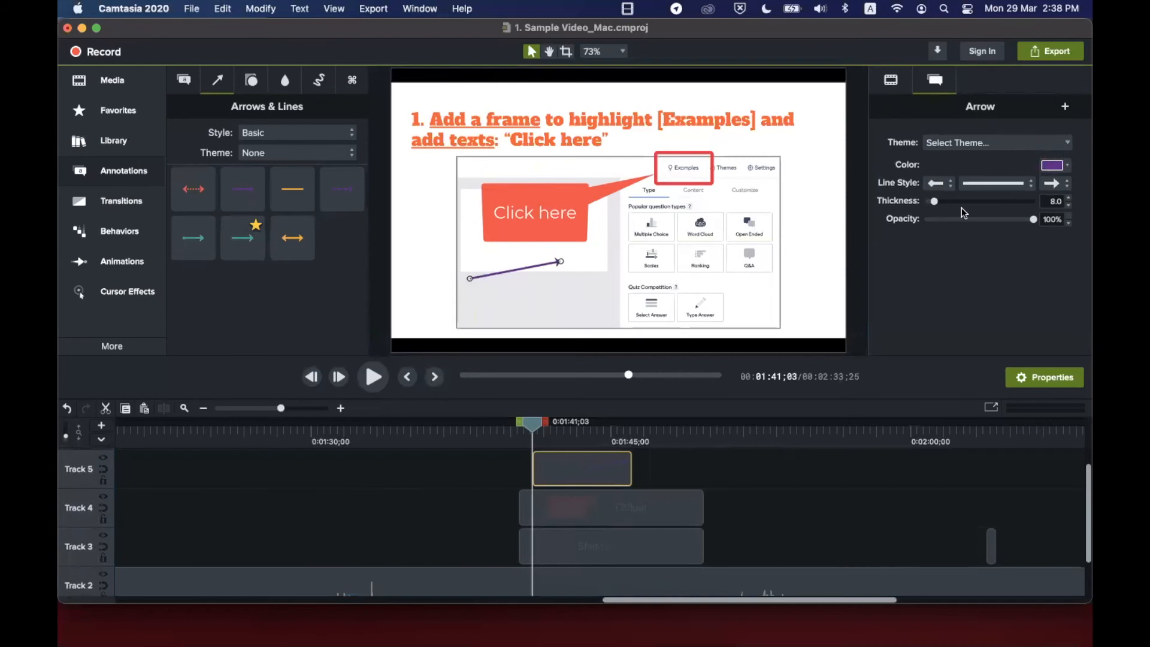
pyautogui.click(1019, 187)
pyautogui.click(1052, 166)
pyautogui.click(1054, 171)
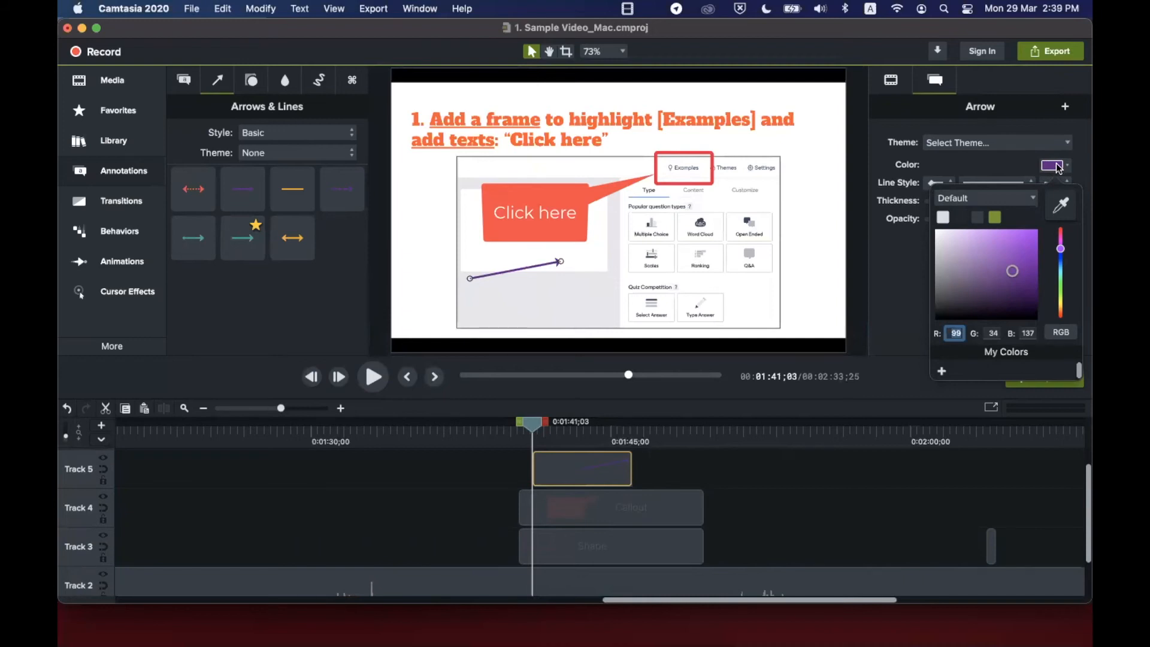
pyautogui.click(1061, 283)
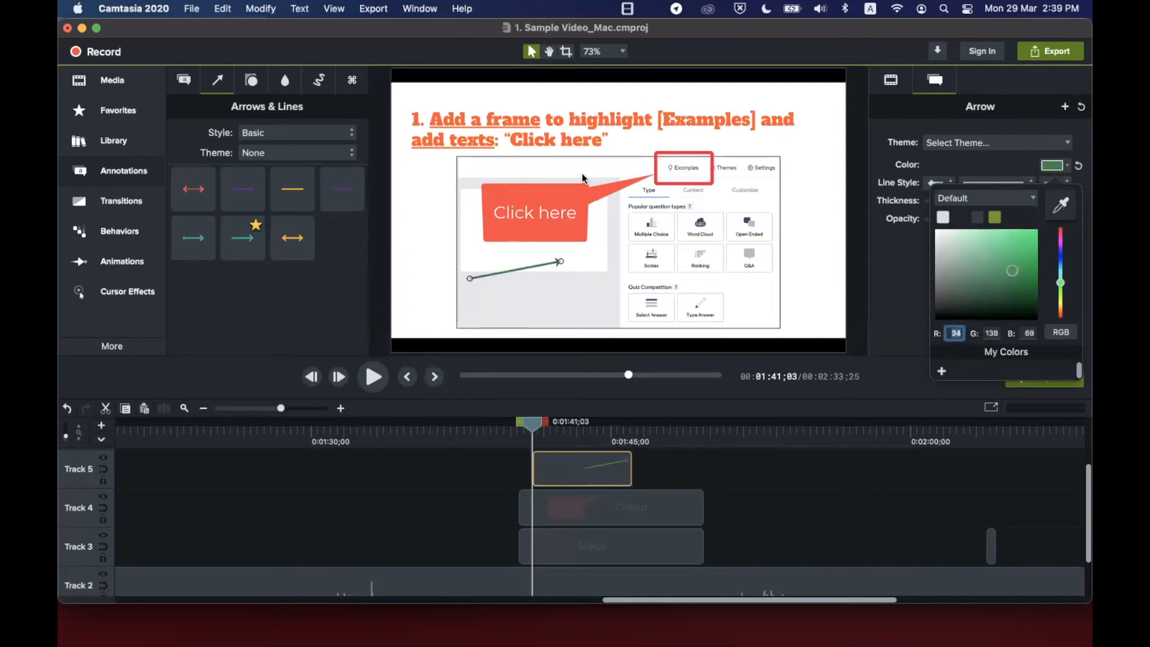
# Step: Undo the arrow's recolouring, stretching and placement
pyautogui.click(380, 299)
pyautogui.press('super+z')
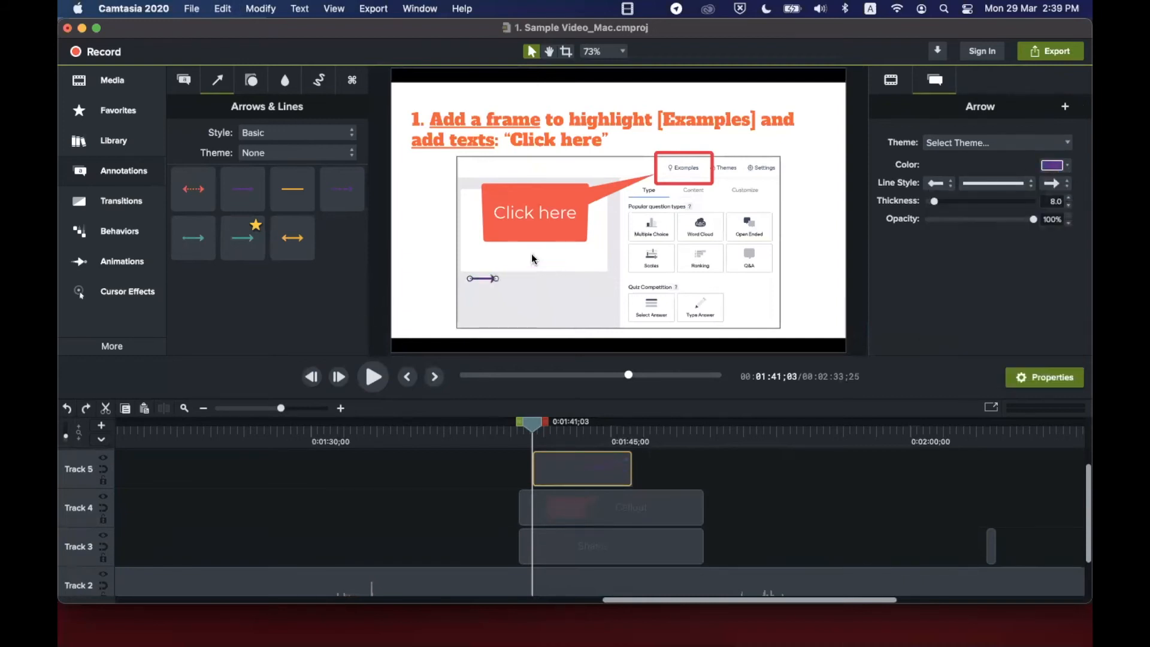
pyautogui.press('super+z')
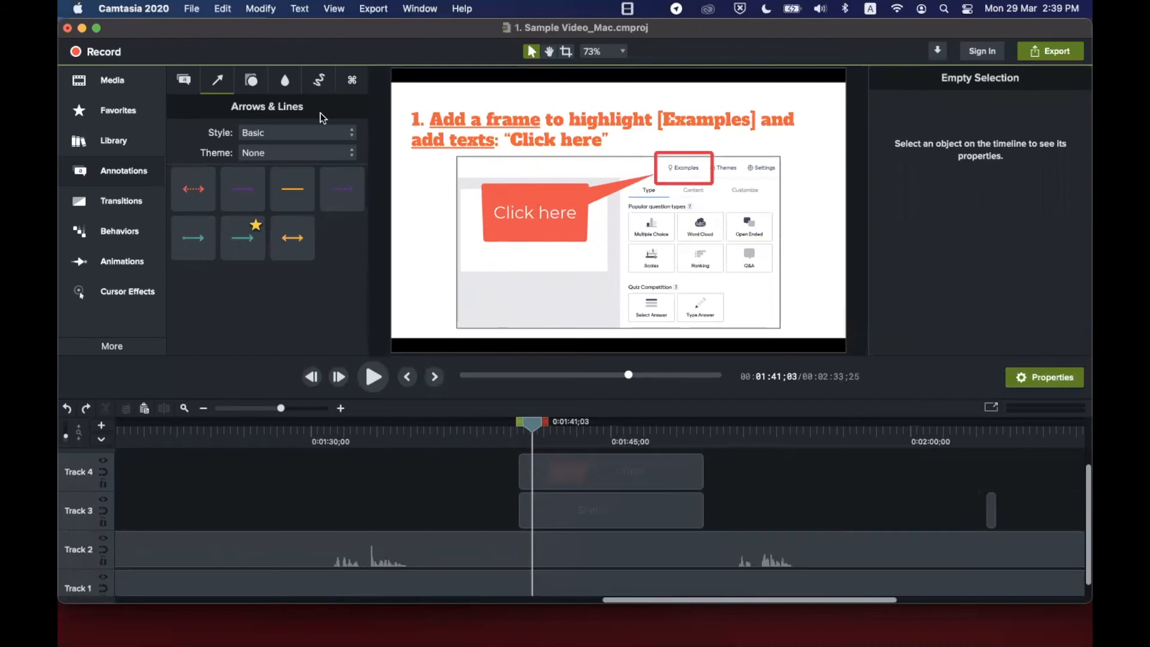
# Step: Add a sketch motion arrow pointing right over the area below the "Click here" callout
pyautogui.click(321, 81)
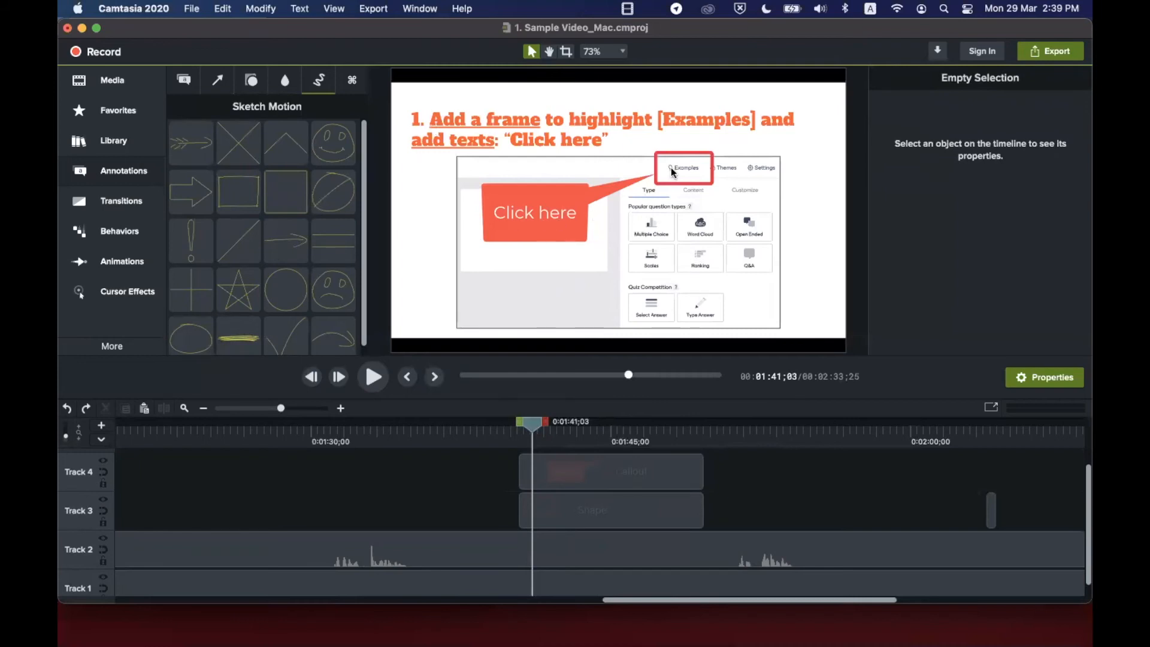
pyautogui.moveTo(280, 246)
pyautogui.moveTo(282, 247)
pyautogui.mouseDown()
pyautogui.moveTo(505, 285)
pyautogui.moveTo(543, 277)
pyautogui.mouseUp()
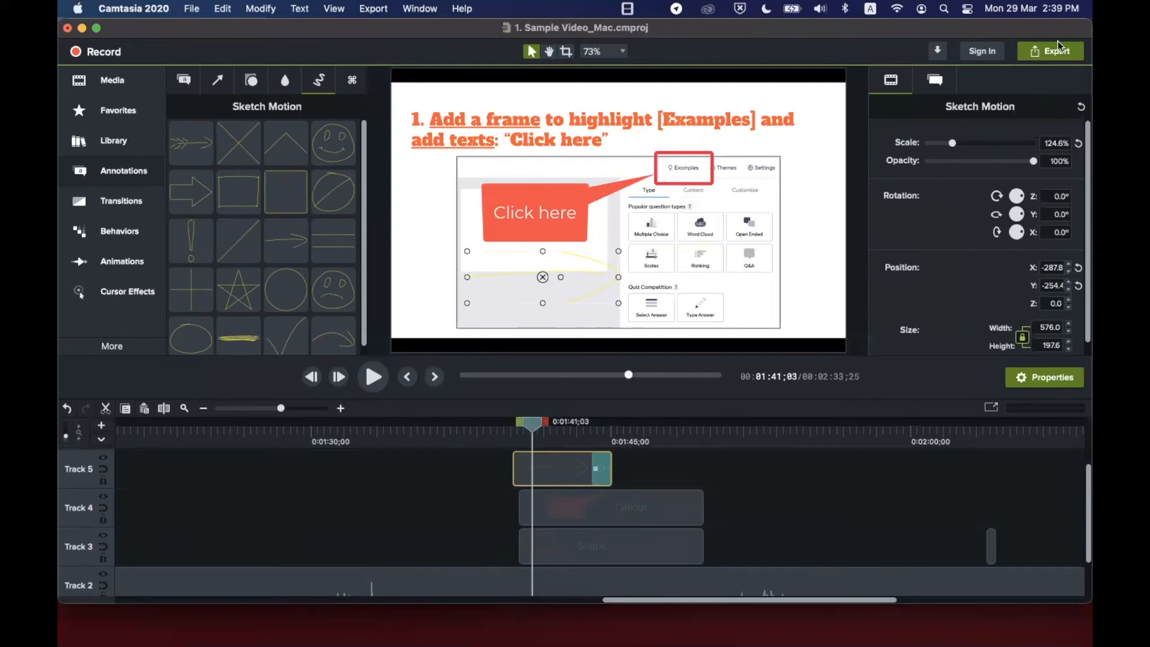
# Step: Change the sketch motion arrow's colour from yellow to blue-purple
pyautogui.click(935, 81)
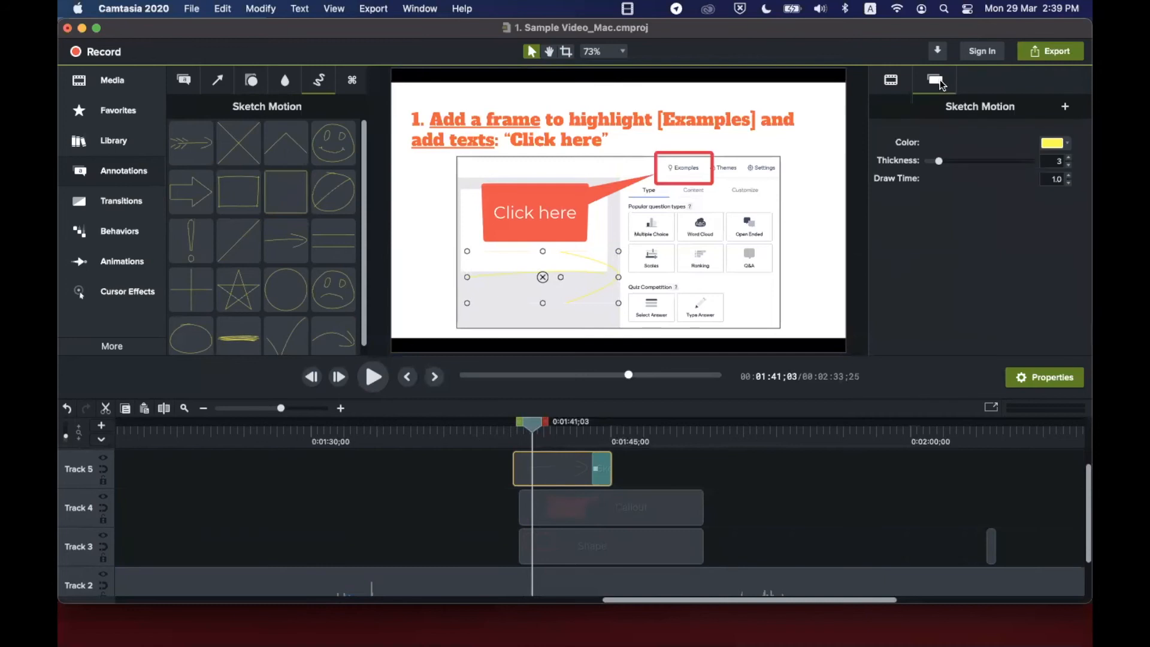
pyautogui.click(1052, 145)
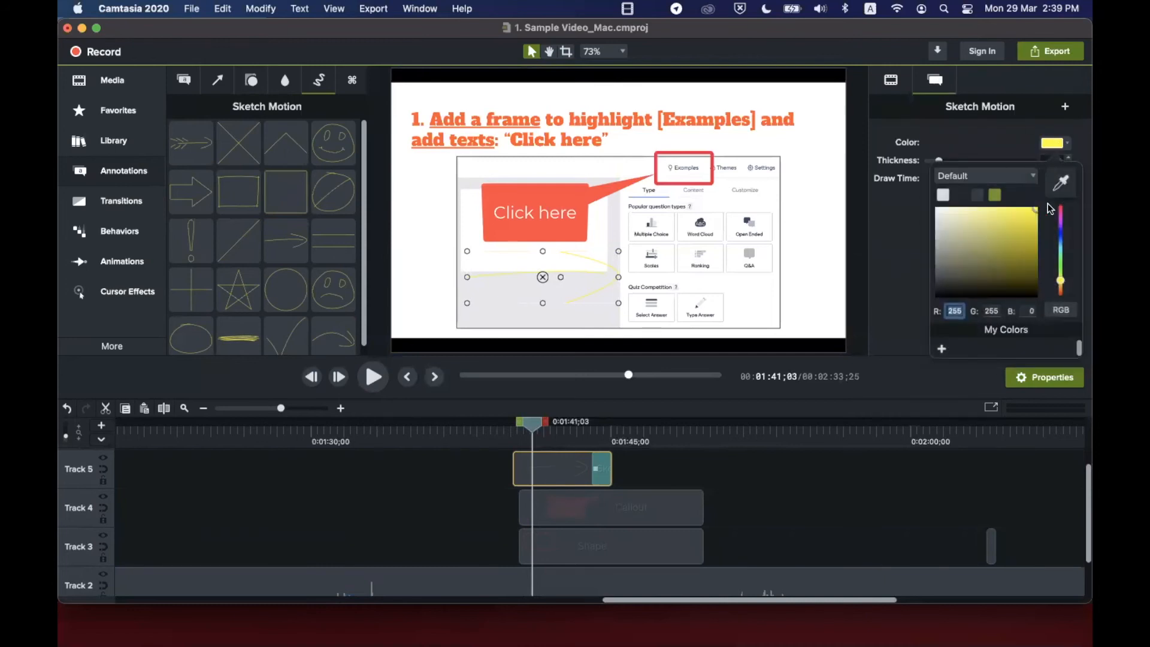
pyautogui.click(1062, 245)
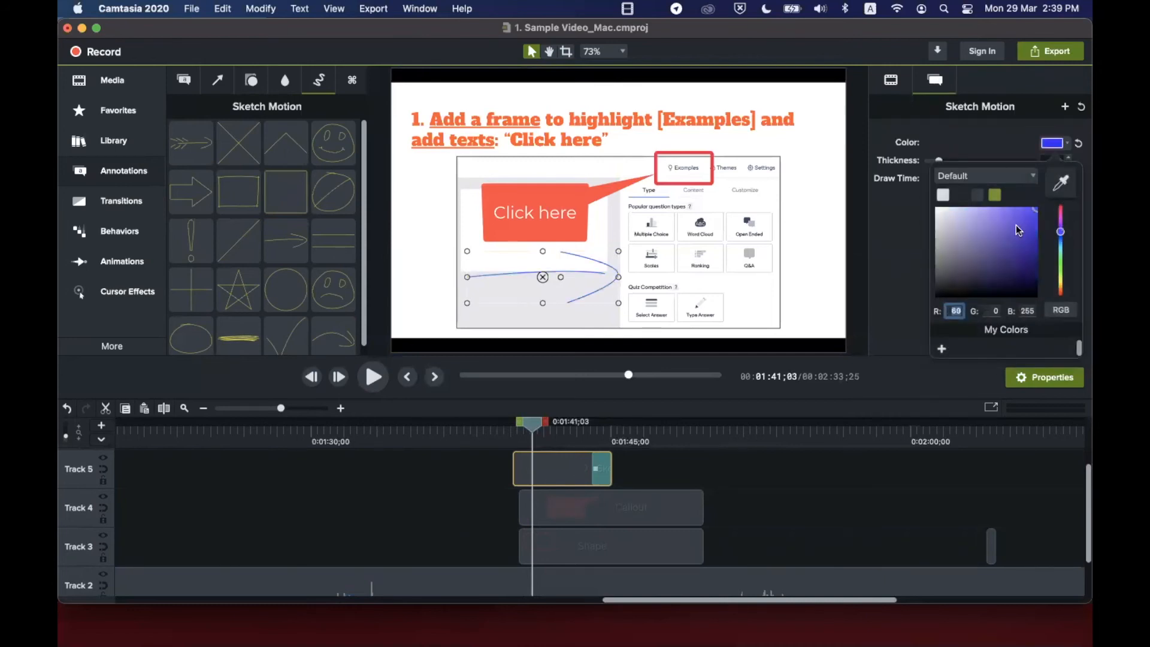
pyautogui.click(956, 124)
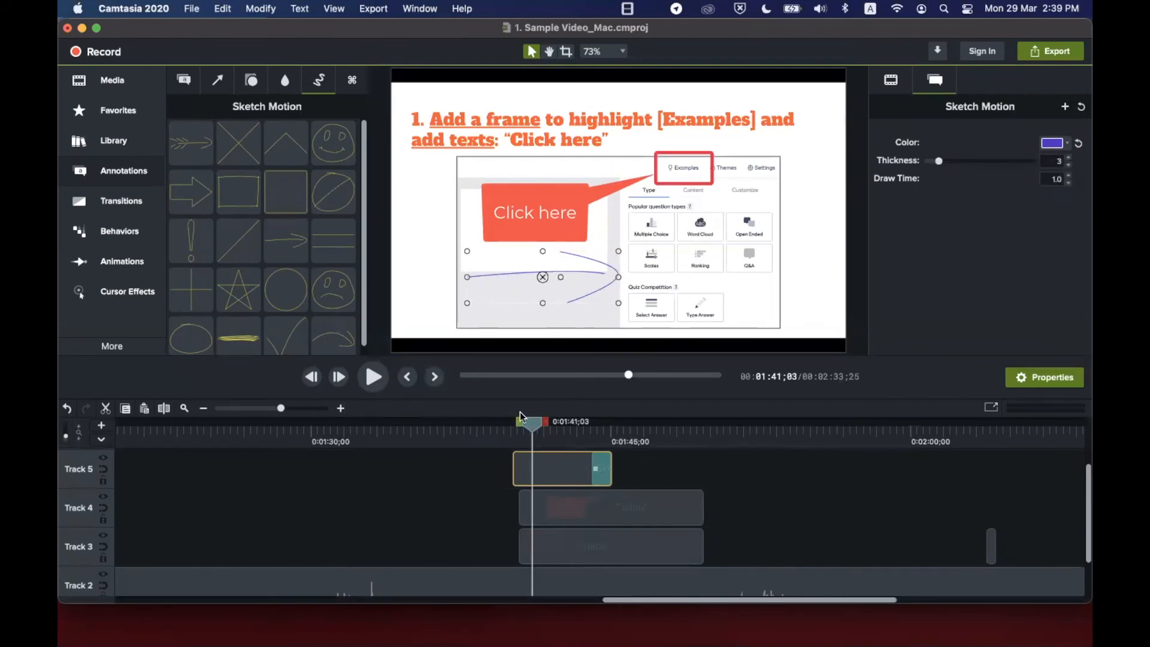
# Step: Align the sketch motion clip's start with the callout and frame clips, and play back its drawing animation
pyautogui.moveTo(527, 423)
pyautogui.mouseDown()
pyautogui.moveTo(514, 425)
pyautogui.moveTo(537, 458)
pyautogui.mouseUp()
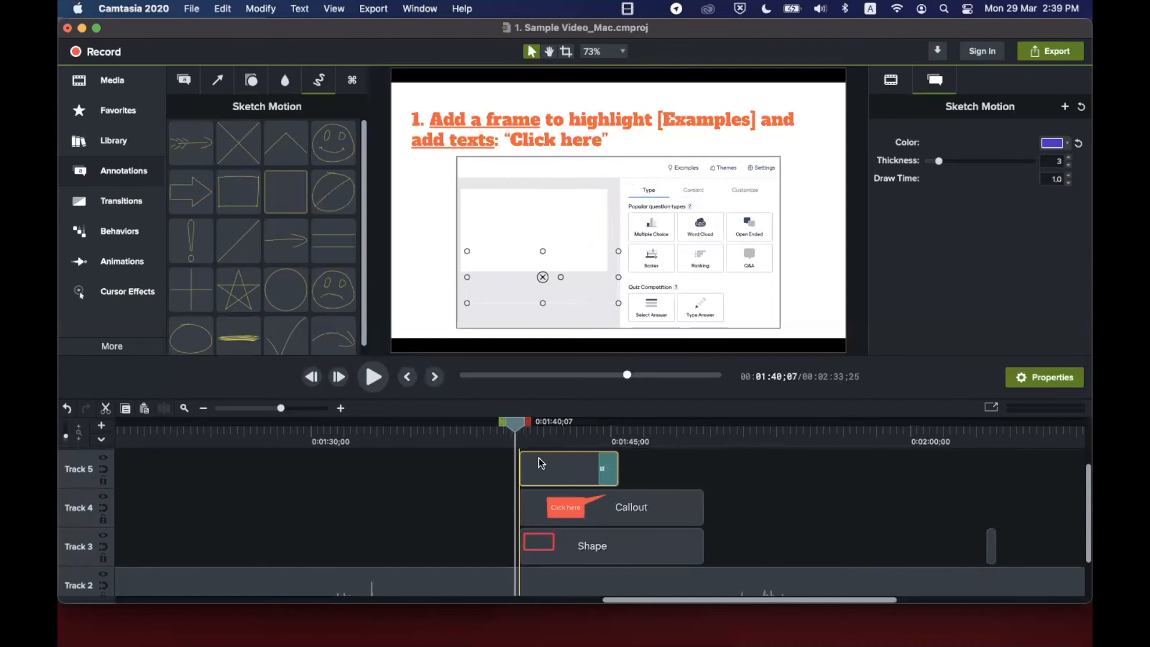
pyautogui.moveTo(513, 422); pyautogui.dragTo(519, 421)
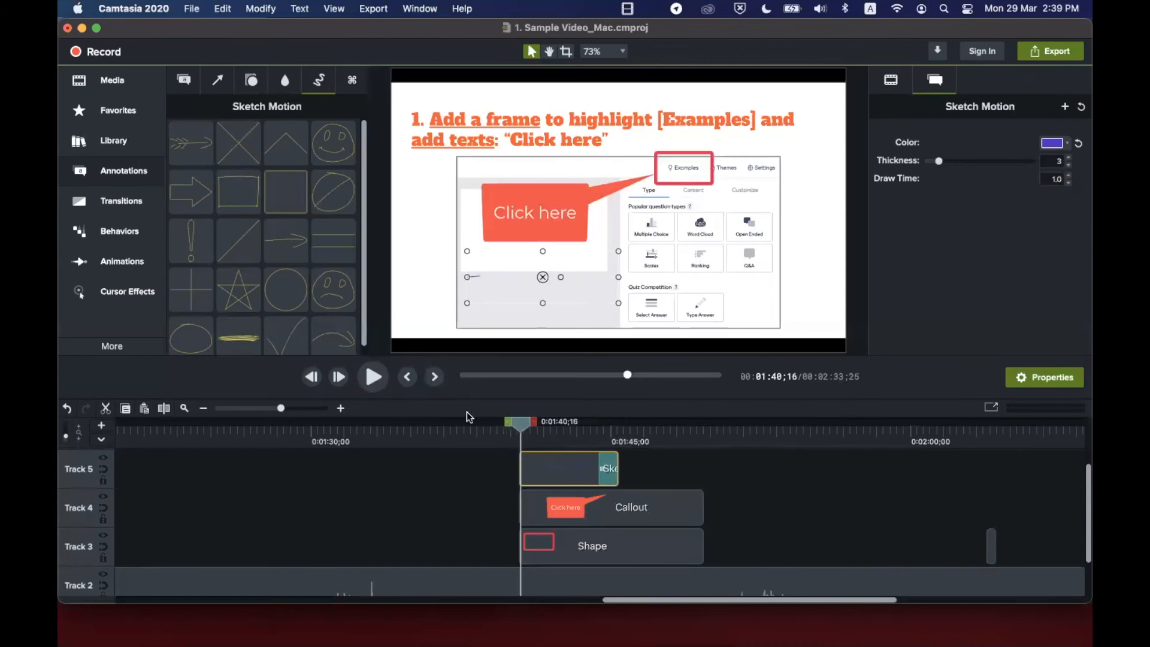
pyautogui.click(372, 377)
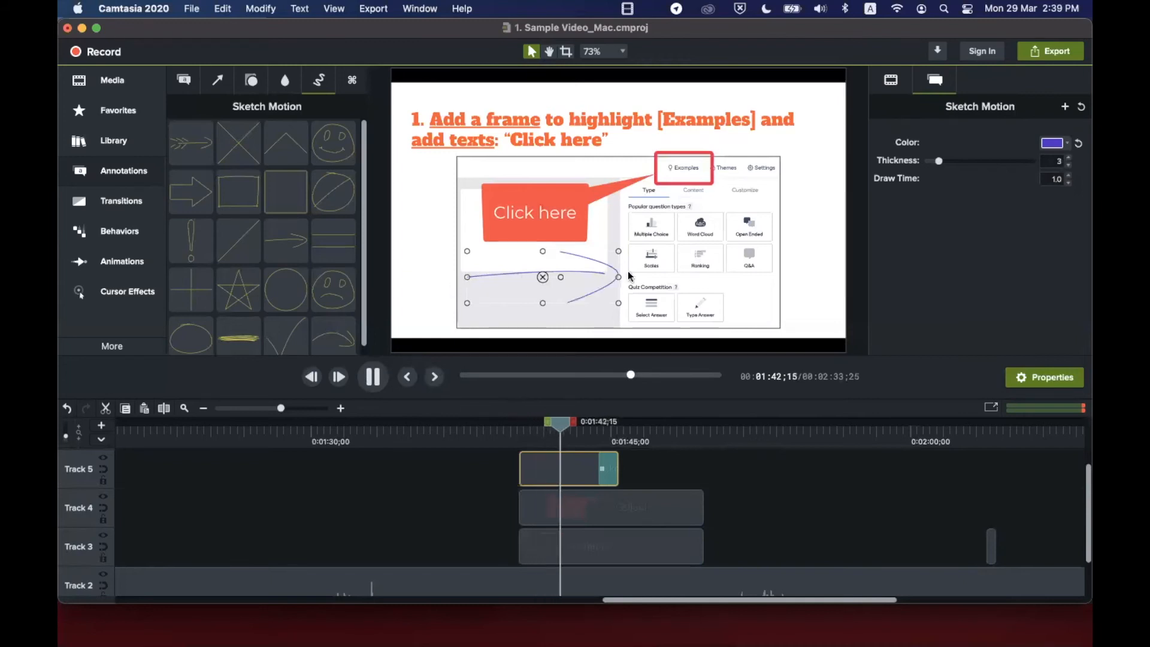
pyautogui.moveTo(515, 425); pyautogui.dragTo(548, 426)
# Step: Add a plain purple arrow beneath the sketch motion arrow for comparison, and undo its placement
pyautogui.click(218, 79)
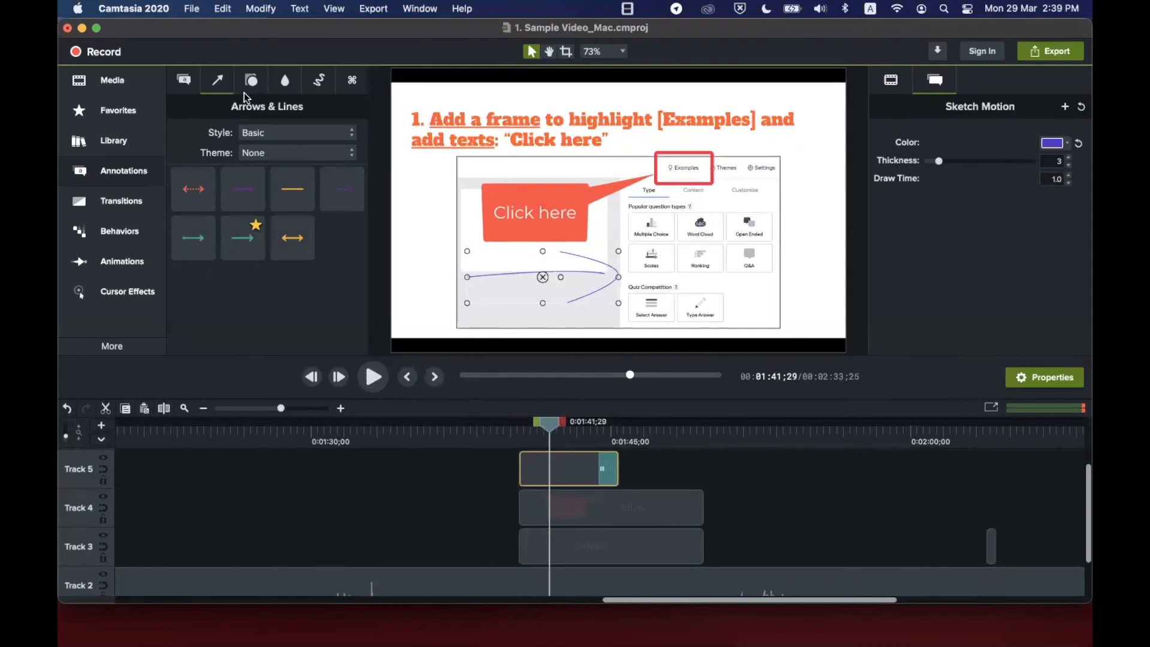
pyautogui.moveTo(243, 192); pyautogui.dragTo(529, 298)
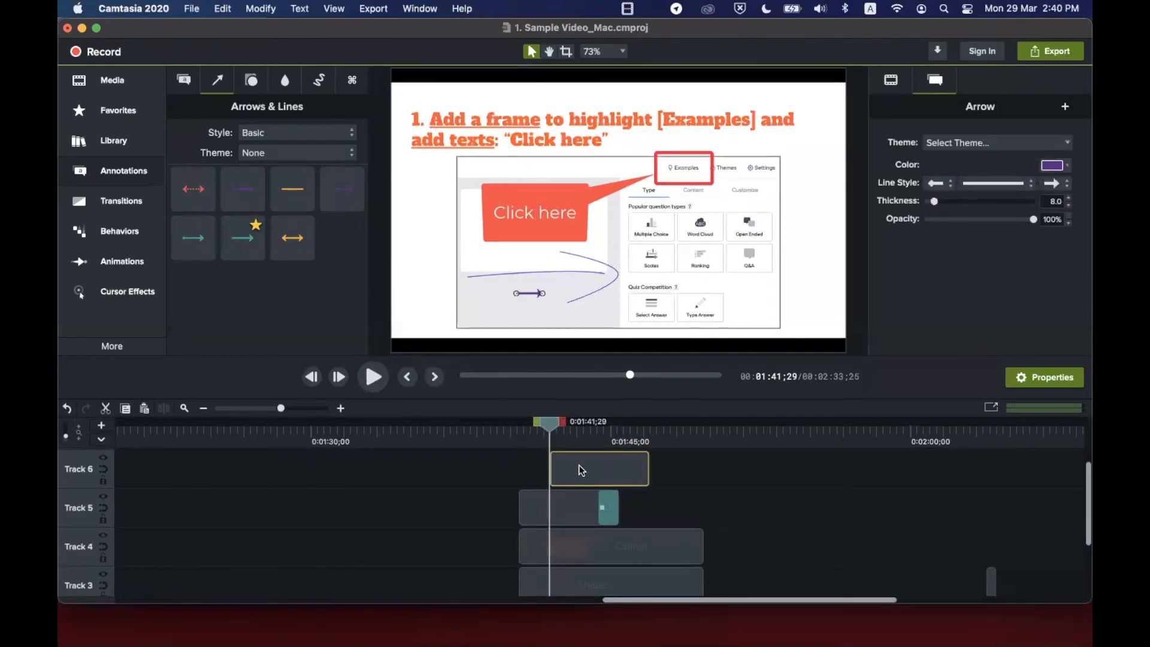
pyautogui.click(574, 508)
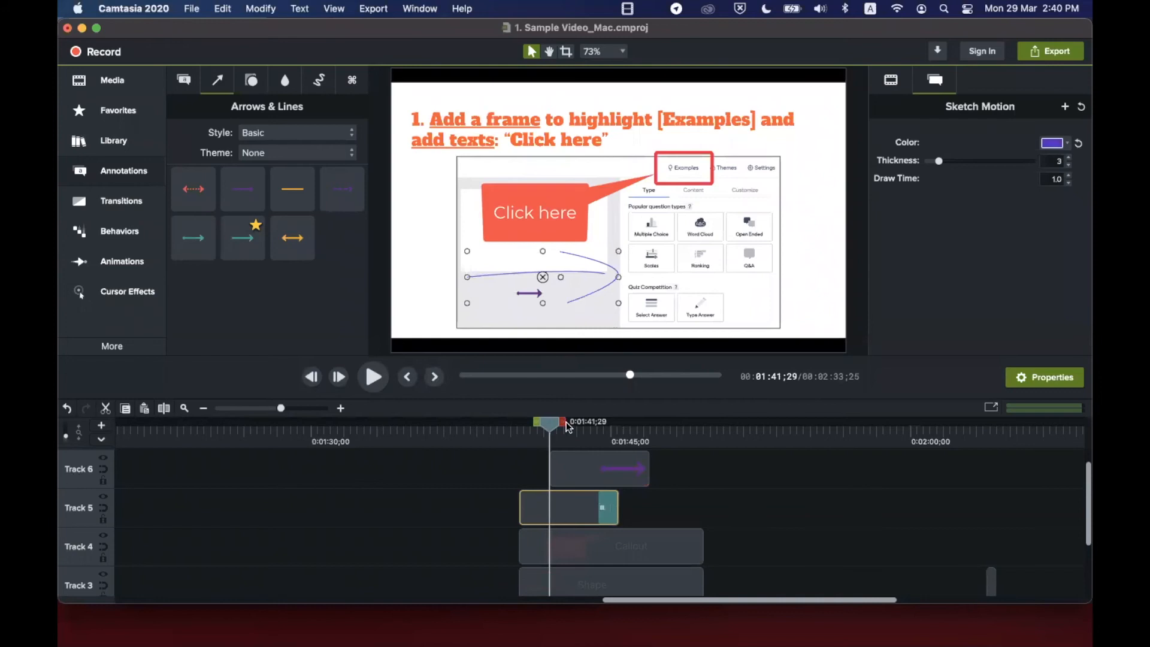
pyautogui.click(507, 434)
pyautogui.press('super+z')
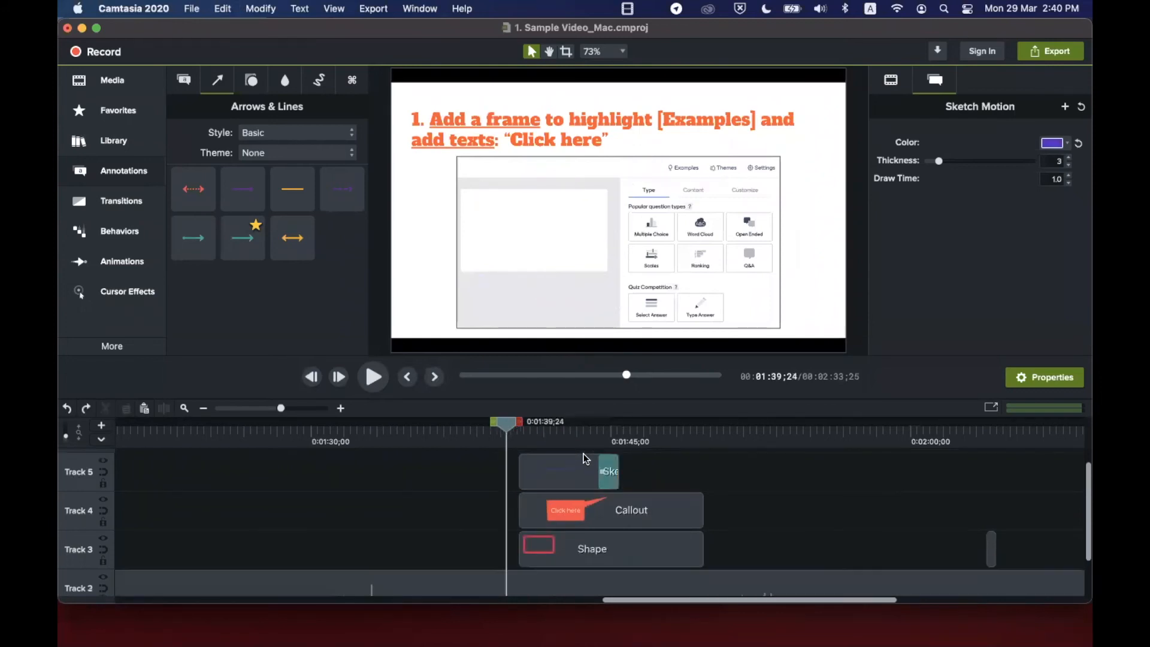
# Step: Delete the sketch motion arrow from Track 5, undo the deletion, and delete it again
pyautogui.click(582, 475)
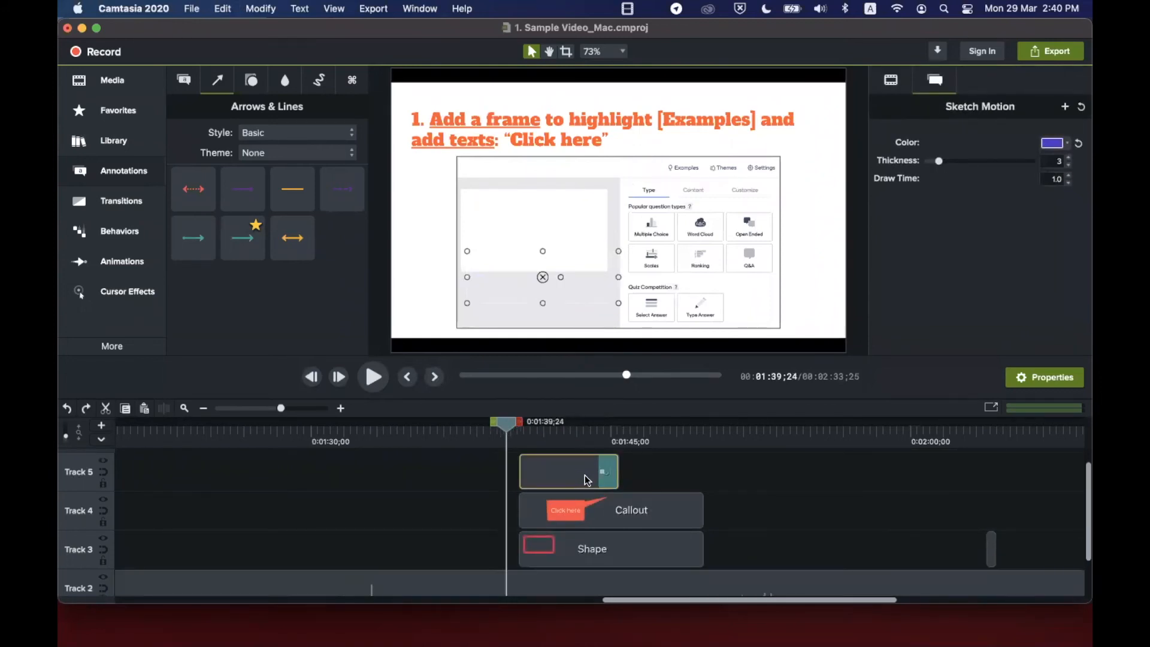
pyautogui.rightClick(547, 469)
pyautogui.click(576, 441)
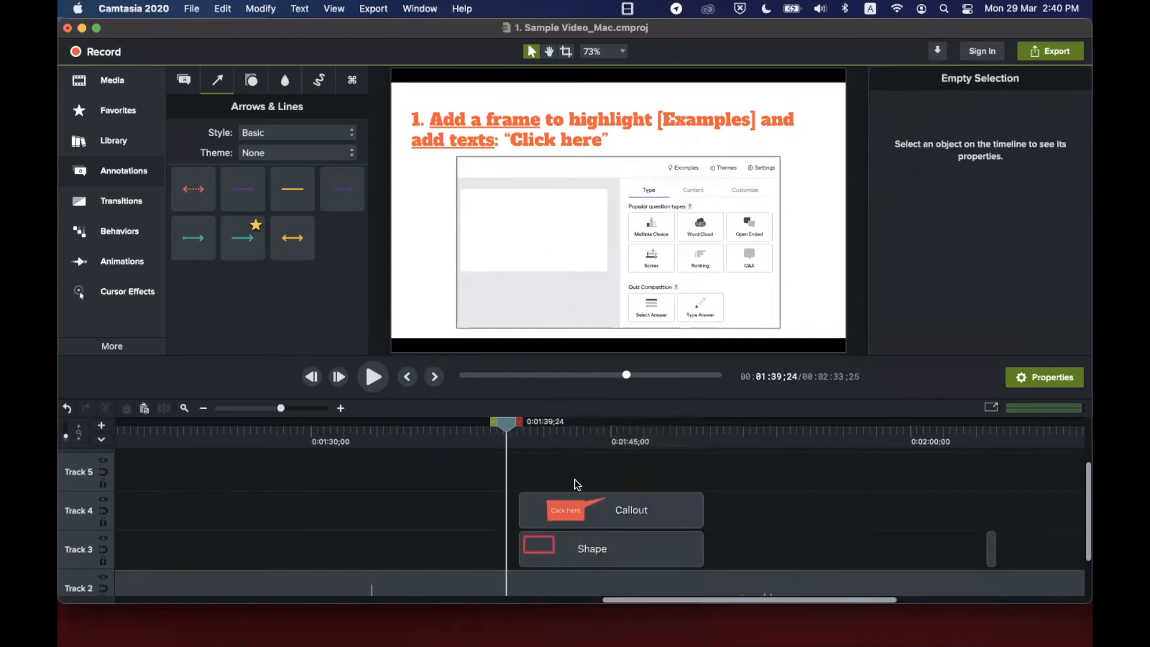
pyautogui.press('super+z')
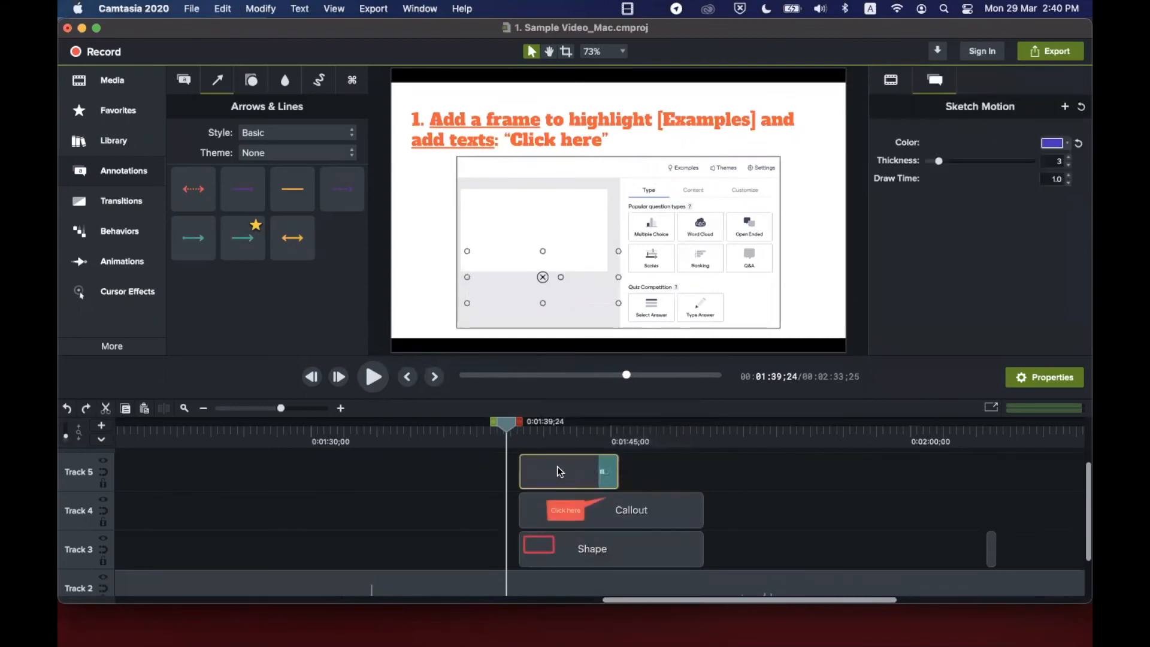
pyautogui.press('Delete')
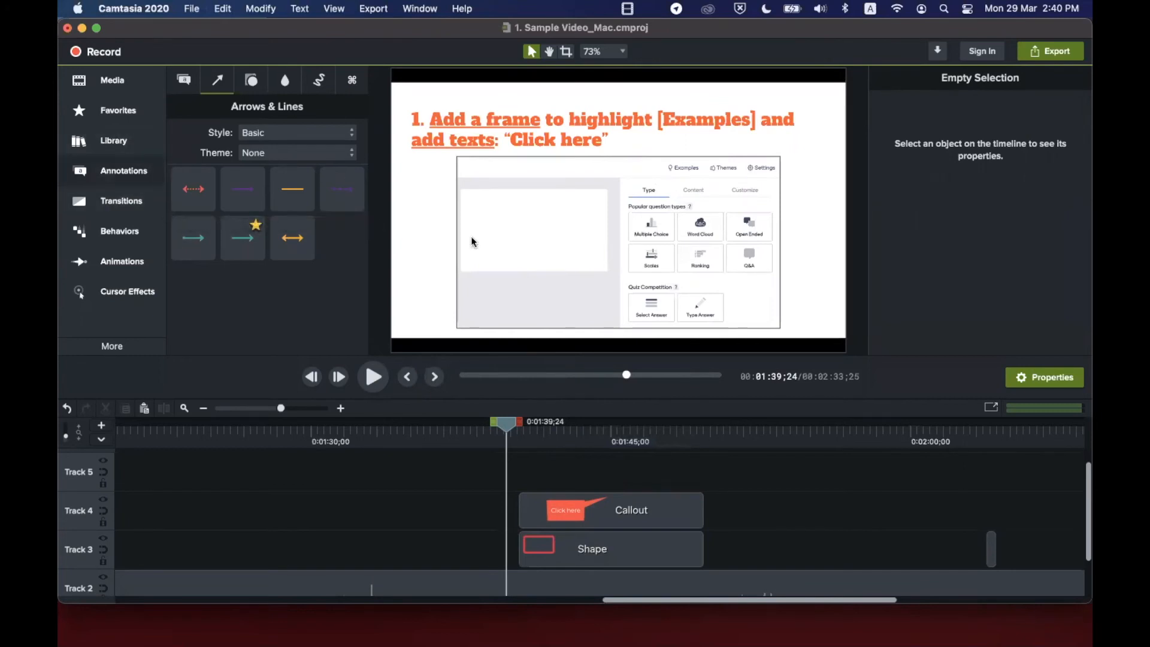
# Step: Examine the whole timeline around the start of the second recording clip, with the playhead at 0:01:03;22
pyautogui.click(204, 409)
pyautogui.click(203, 409)
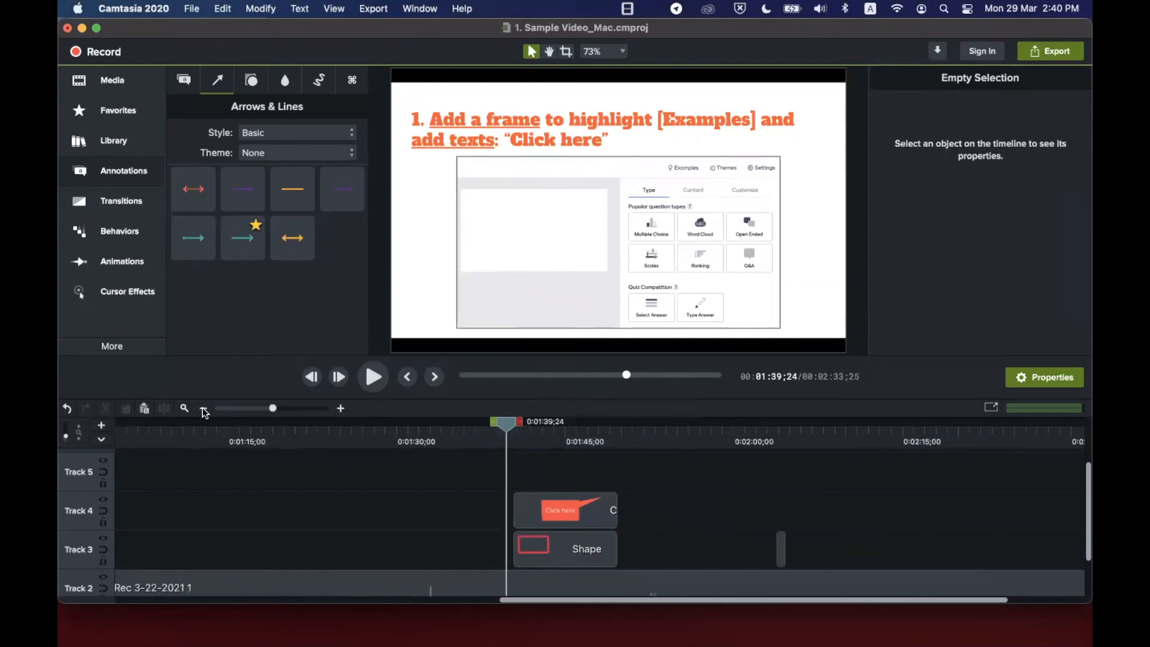
pyautogui.click(204, 408)
pyautogui.scroll(-3, 320, 469)
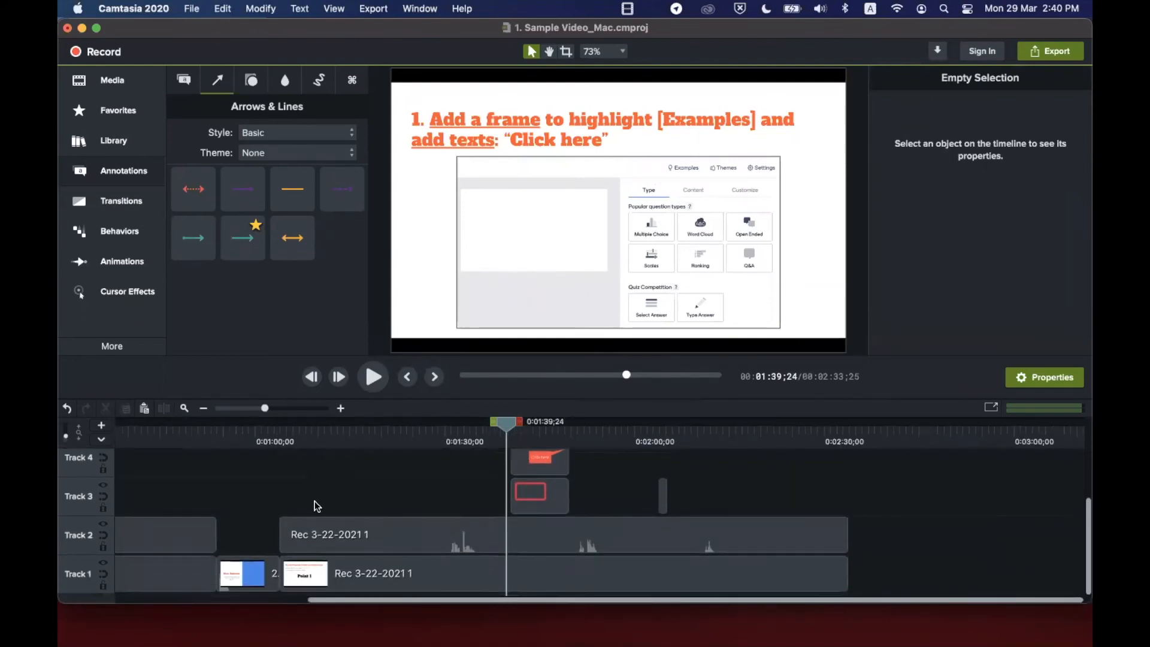
pyautogui.click(508, 423)
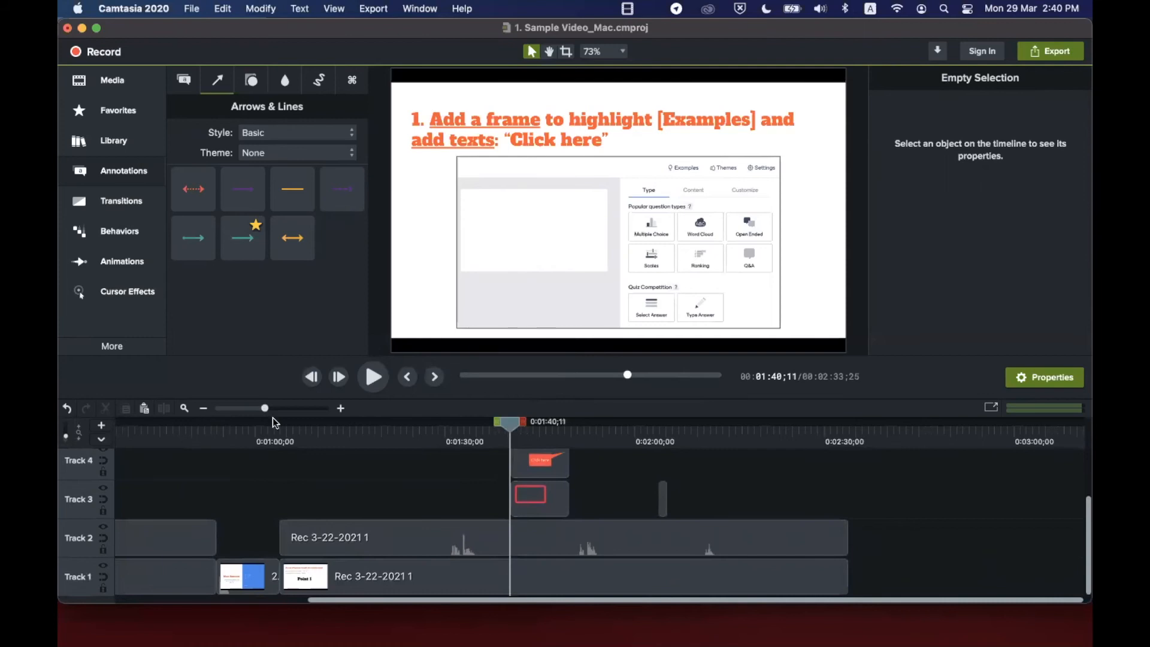
pyautogui.moveTo(507, 423); pyautogui.dragTo(278, 443)
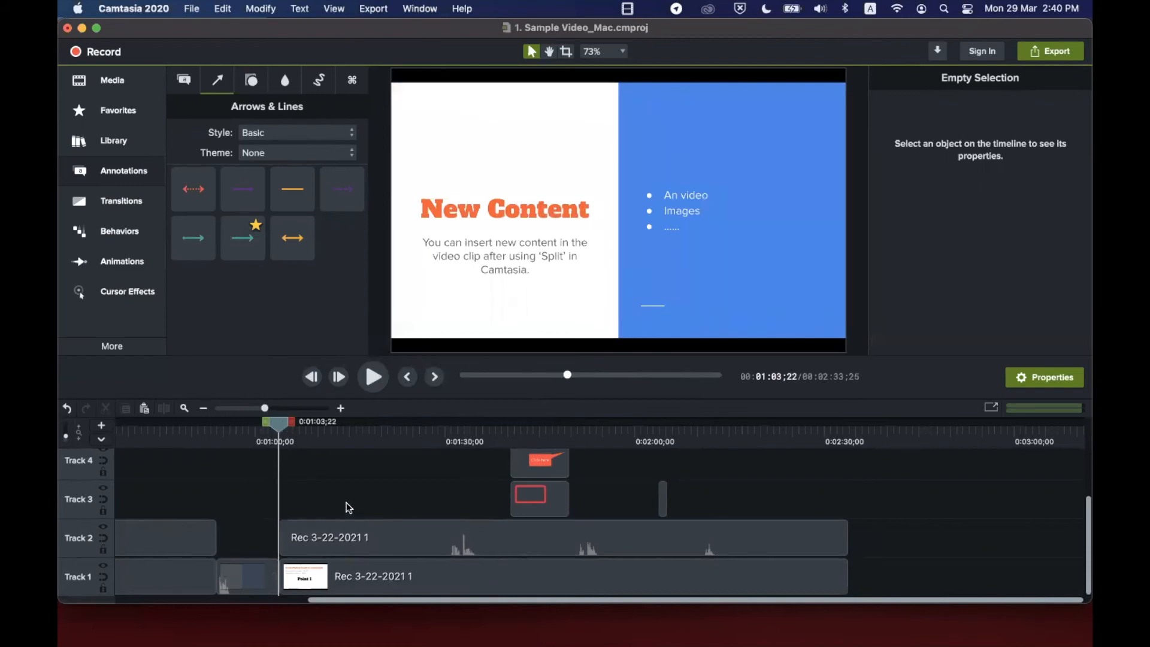
pyautogui.scroll(3, 420, 479)
pyautogui.hscroll(-5, 456, 491)
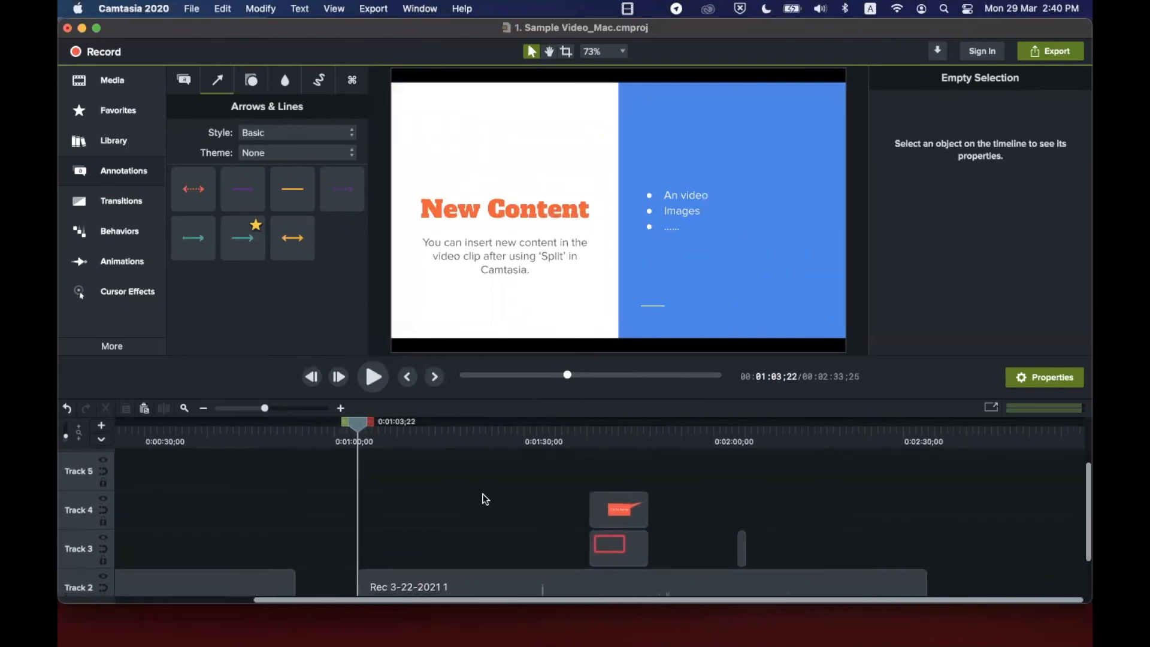
pyautogui.scroll(2, 486, 499)
pyautogui.hscroll(-2, 485, 500)
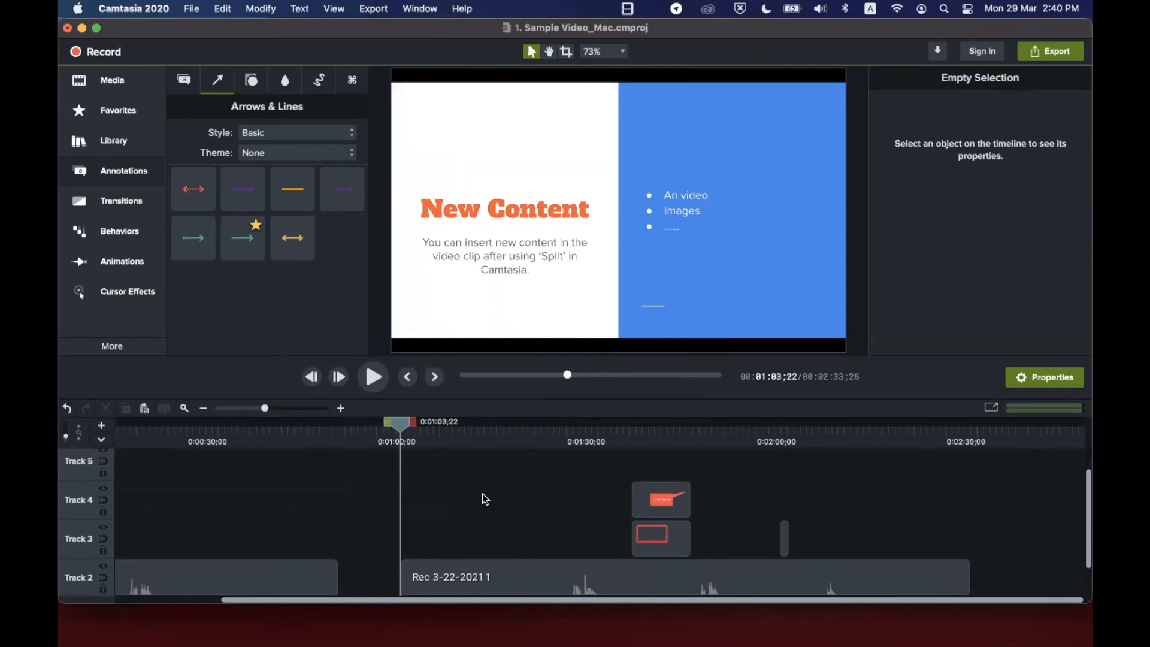
pyautogui.scroll(-2, 486, 499)
pyautogui.hscroll(1, 483, 497)
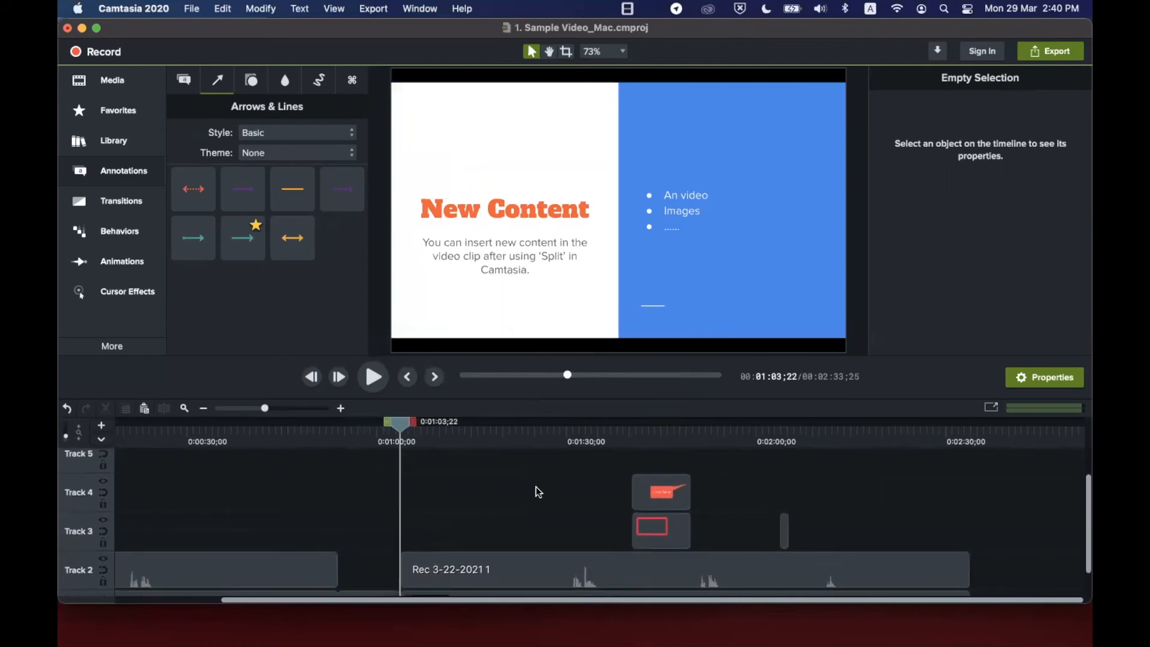
# Step: Preview the slide at about 0:01:42 and inspect how the callout and frame clips stack above the recording's tracks
pyautogui.moveTo(657, 436)
pyautogui.mouseDown()
pyautogui.moveTo(624, 426)
pyautogui.moveTo(650, 425)
pyautogui.mouseUp()
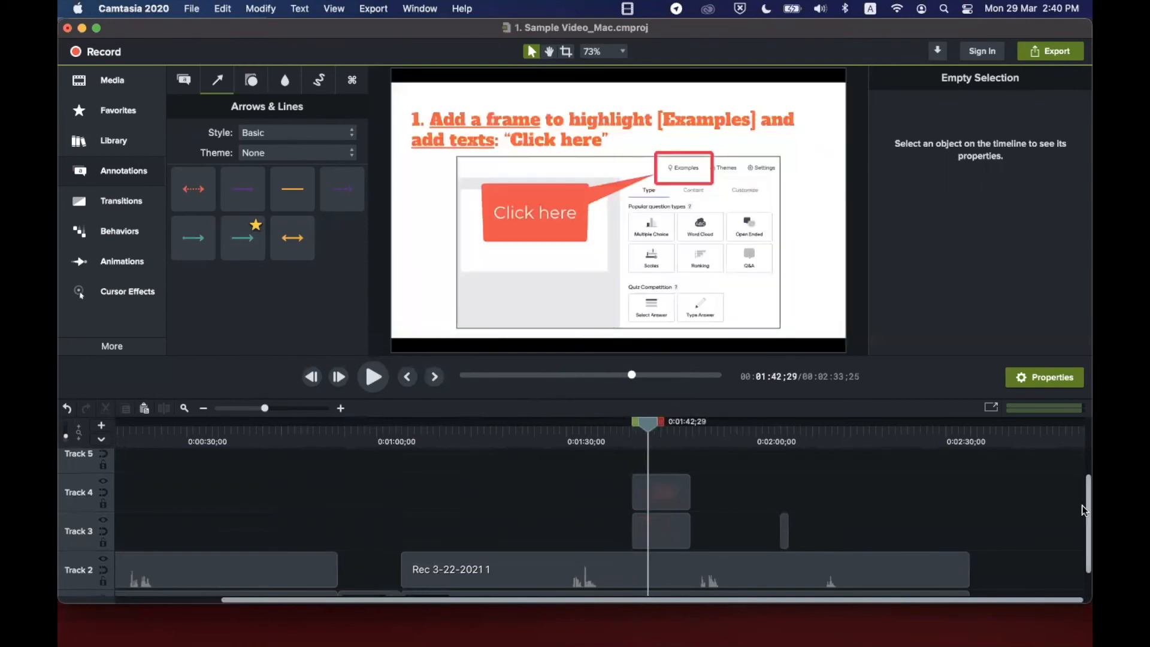
pyautogui.scroll(-2, 1083, 509)
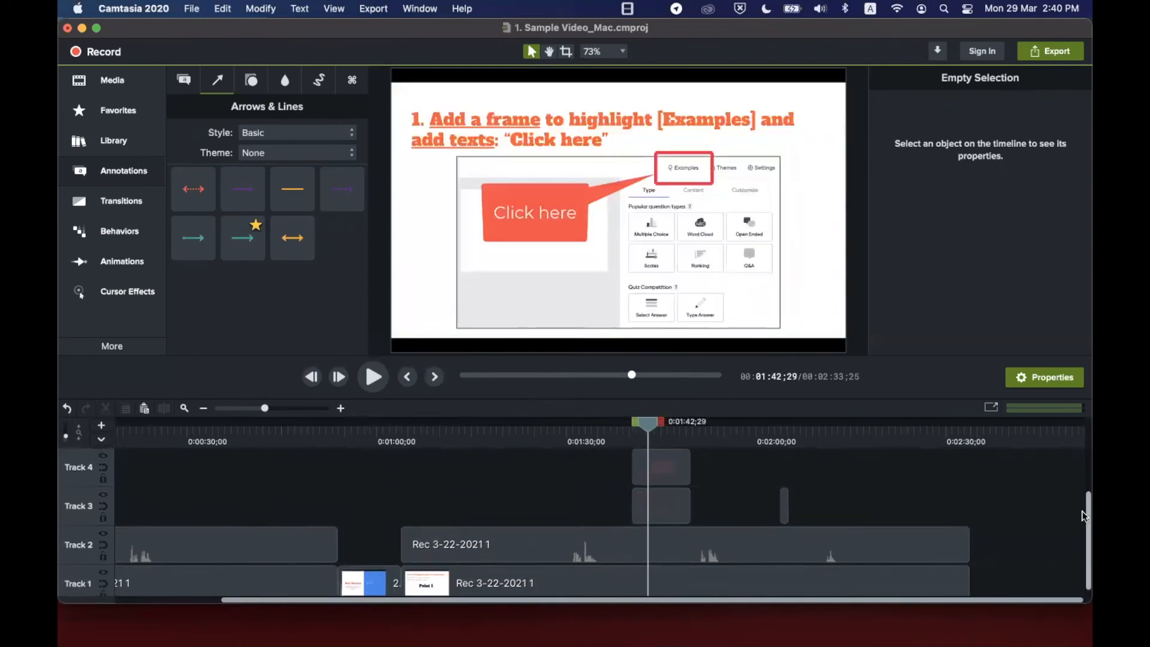
pyautogui.click(675, 483)
pyautogui.click(659, 523)
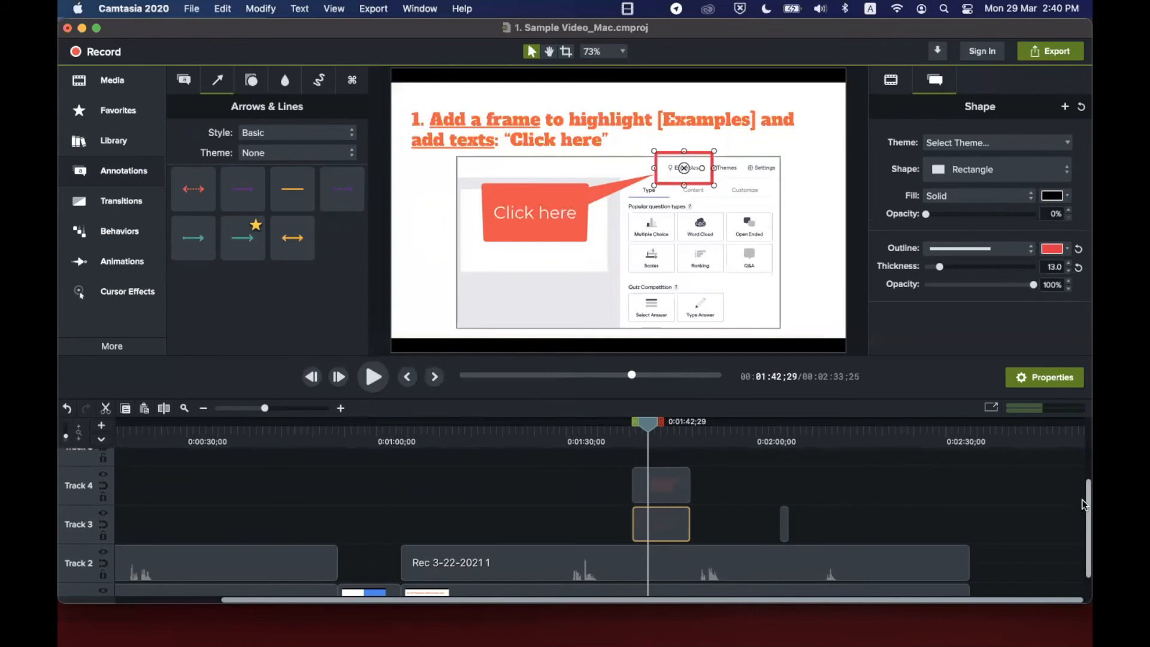
pyautogui.scroll(-2, 1082, 499)
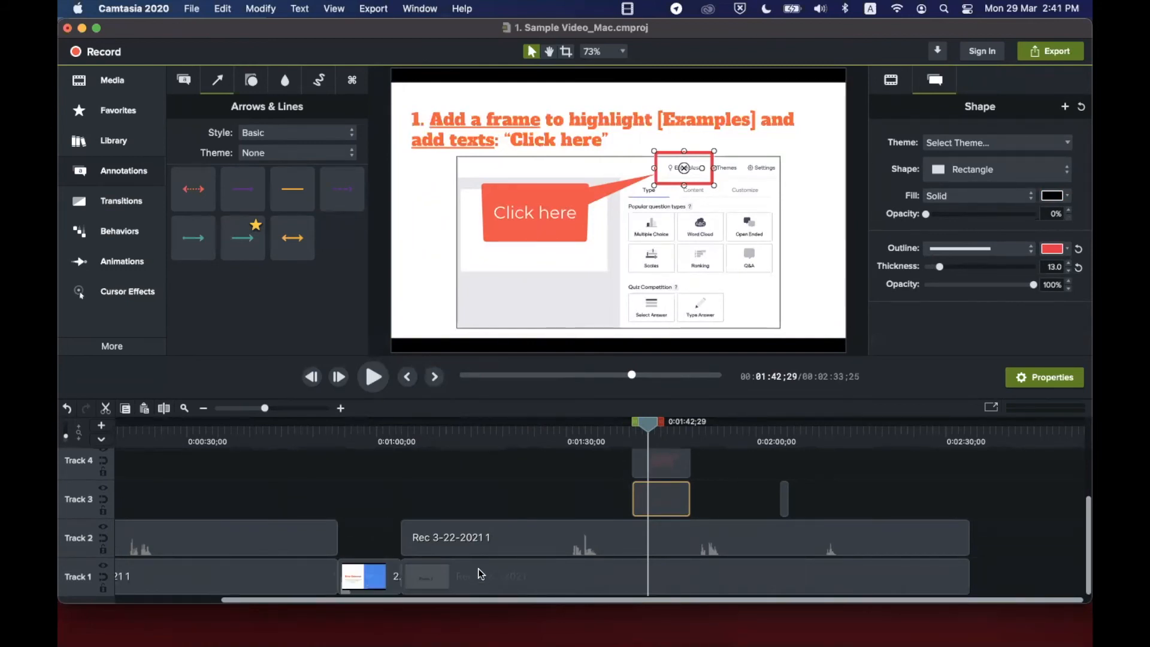
# Step: Move the second recording's video clip to Track 5 above the annotations, check the preview, and return the clip to Track 1
pyautogui.click(483, 577)
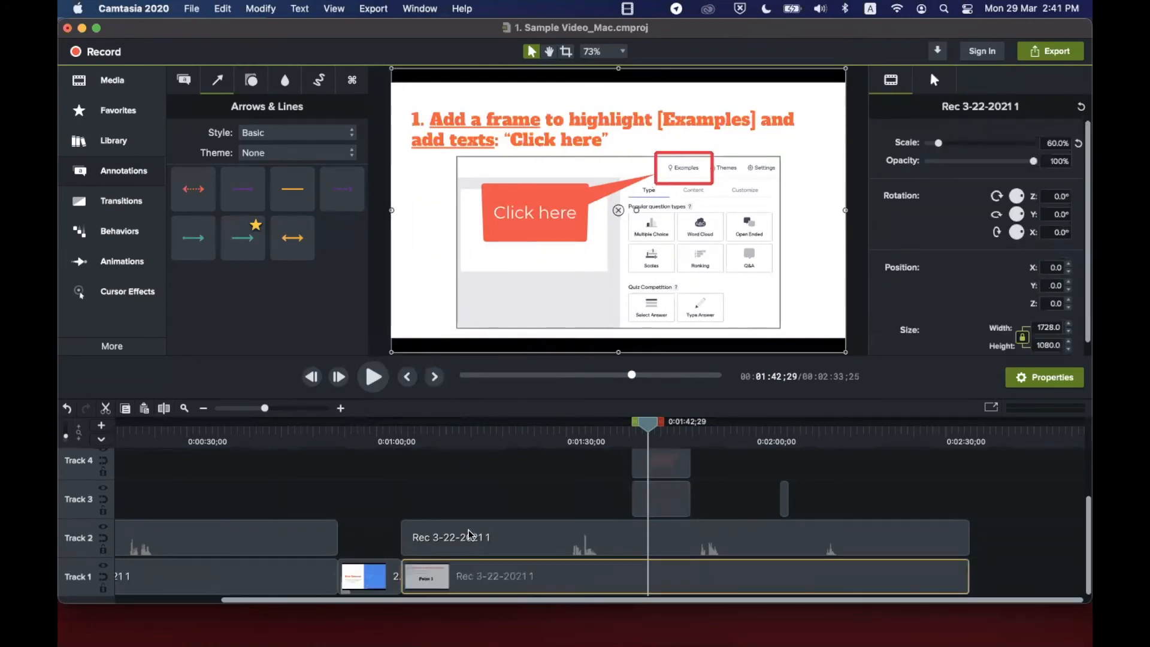
pyautogui.moveTo(497, 580); pyautogui.dragTo(492, 503)
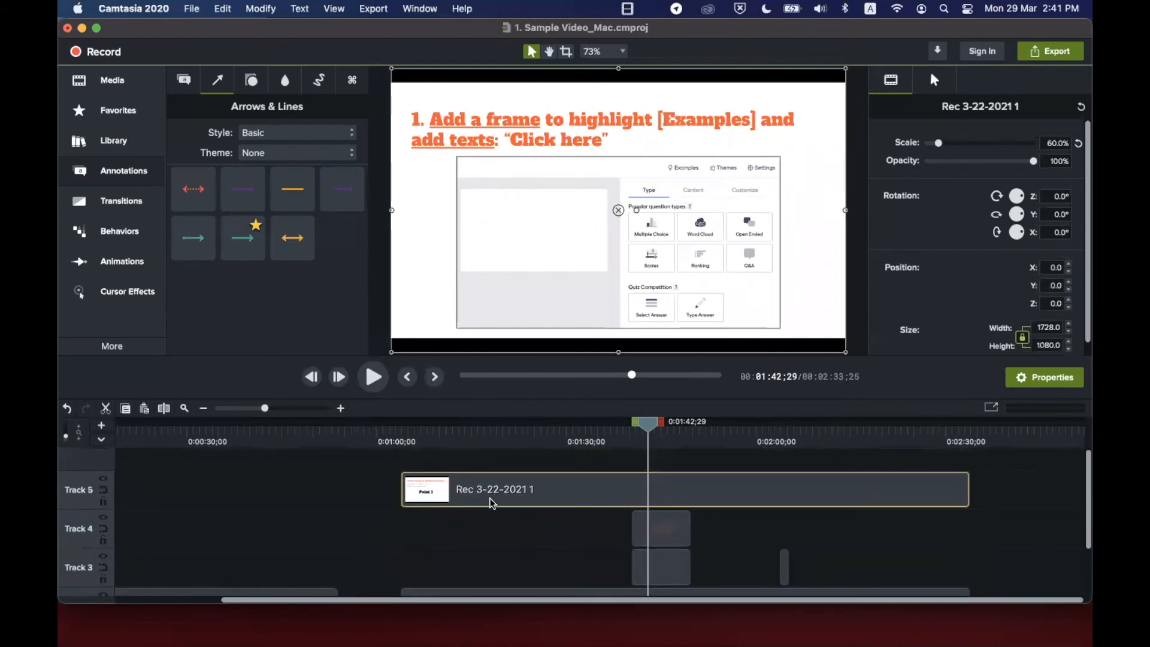
pyautogui.moveTo(648, 427)
pyautogui.mouseDown()
pyautogui.moveTo(629, 425)
pyautogui.moveTo(652, 422)
pyautogui.mouseUp()
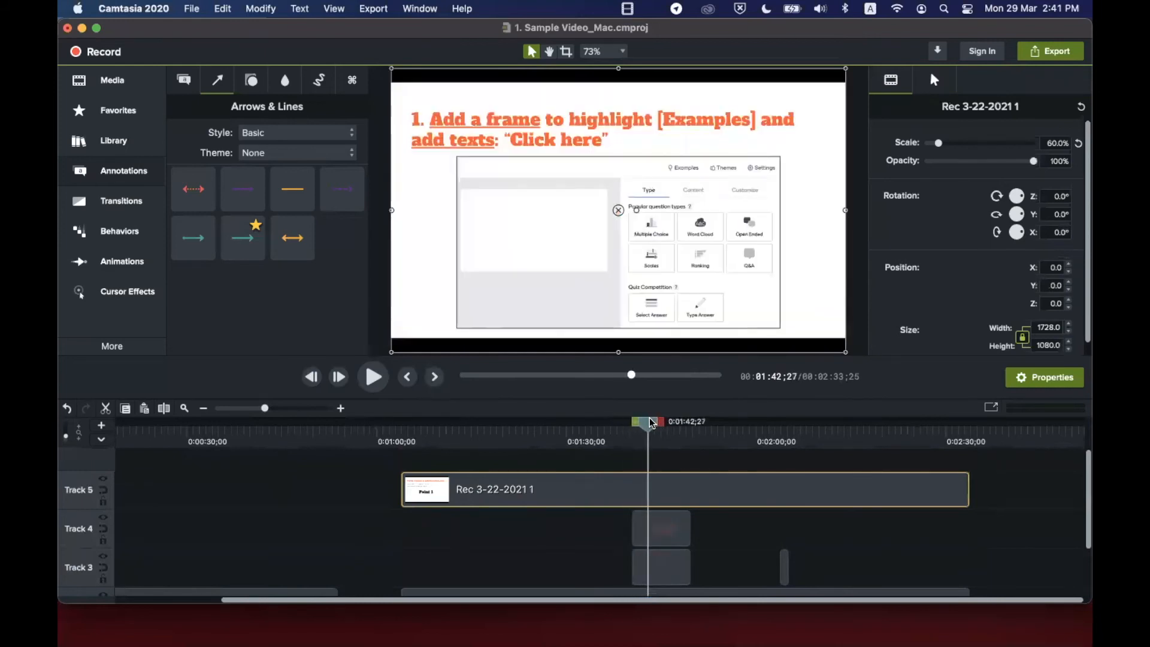
pyautogui.click(659, 525)
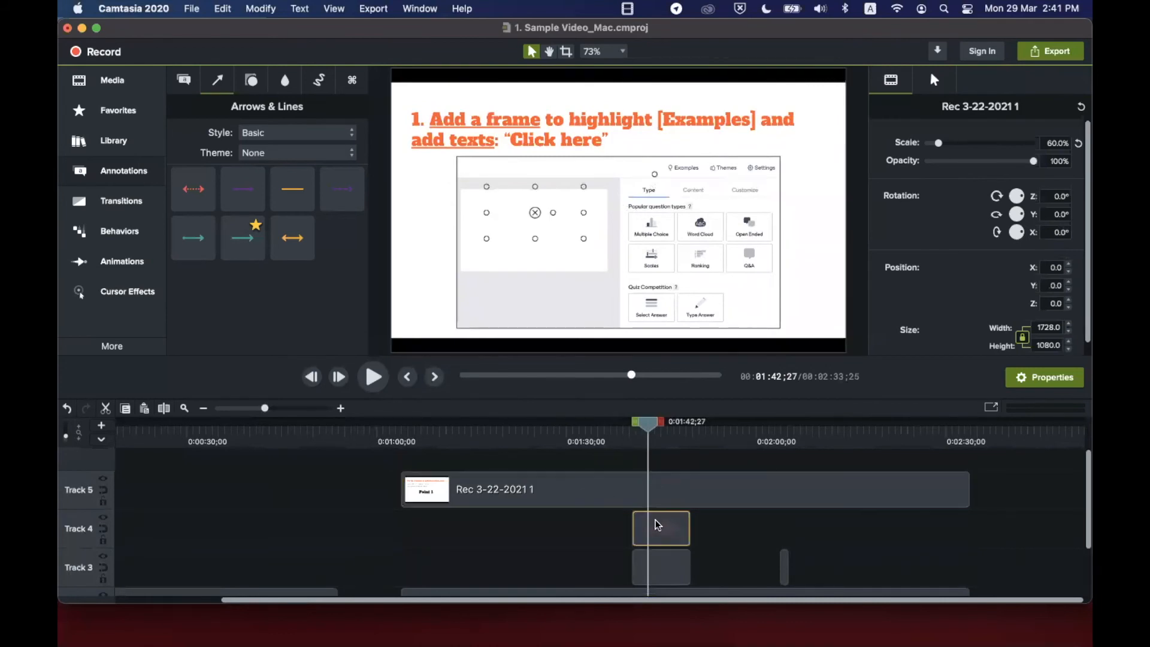
pyautogui.moveTo(589, 497); pyautogui.dragTo(588, 574)
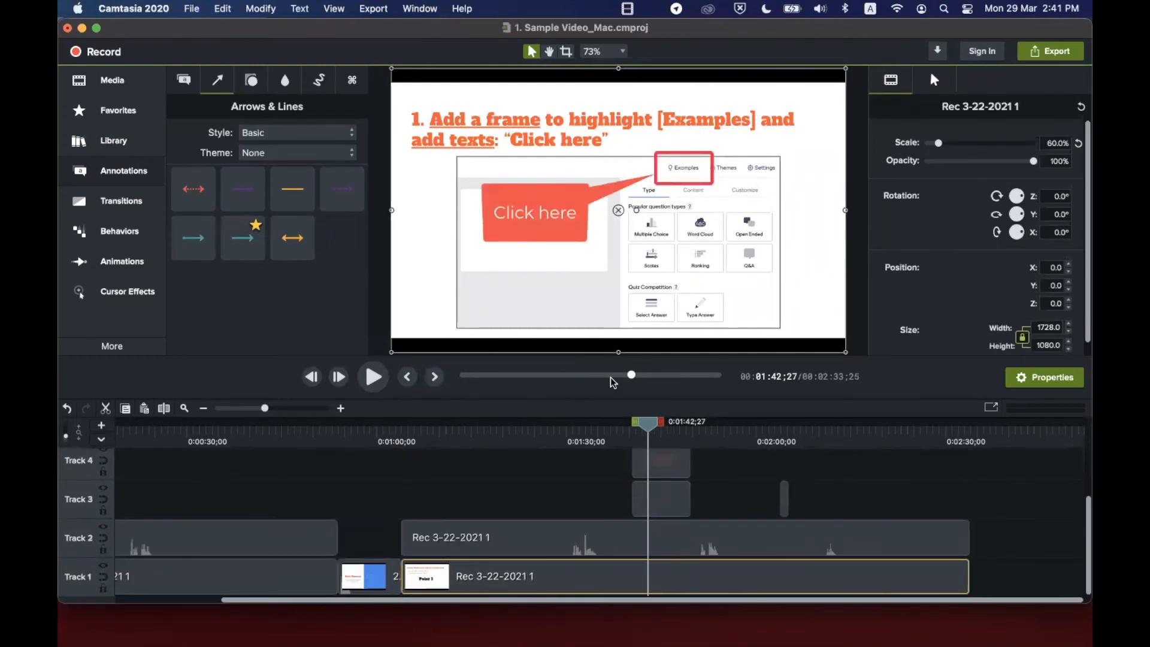
# Step: Enlarge the timeline area and inspect the callout, frame and recording clips in turn, previewing before and during the annotations
pyautogui.moveTo(875, 405); pyautogui.dragTo(881, 361)
pyautogui.click(662, 459)
pyautogui.click(607, 392)
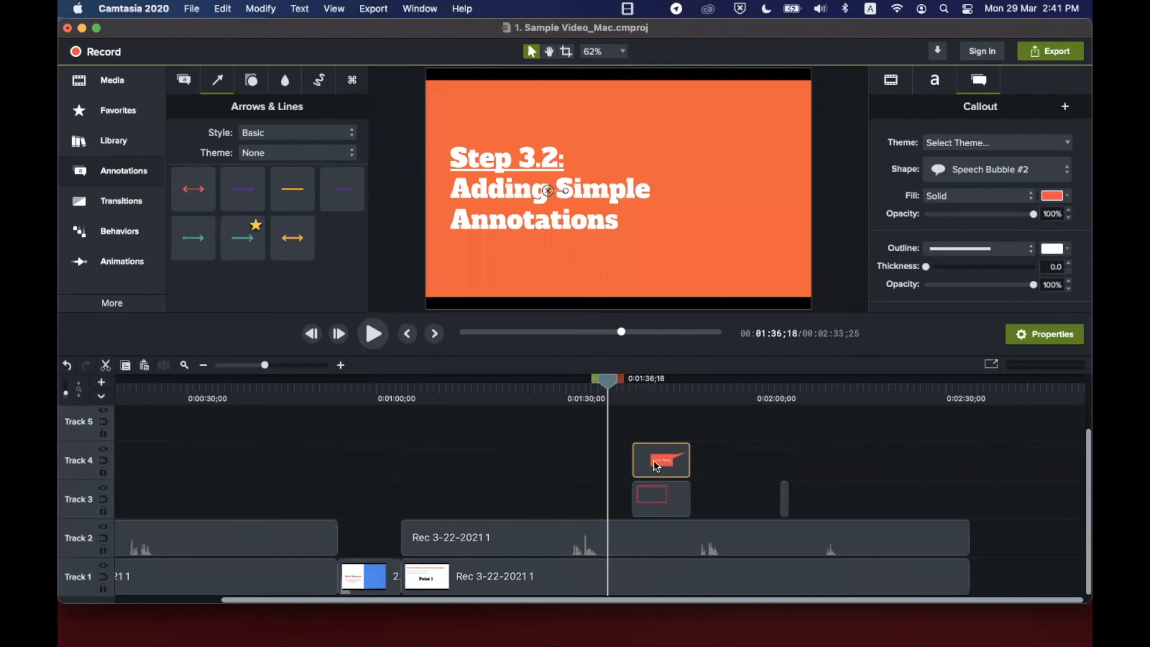
pyautogui.click(658, 514)
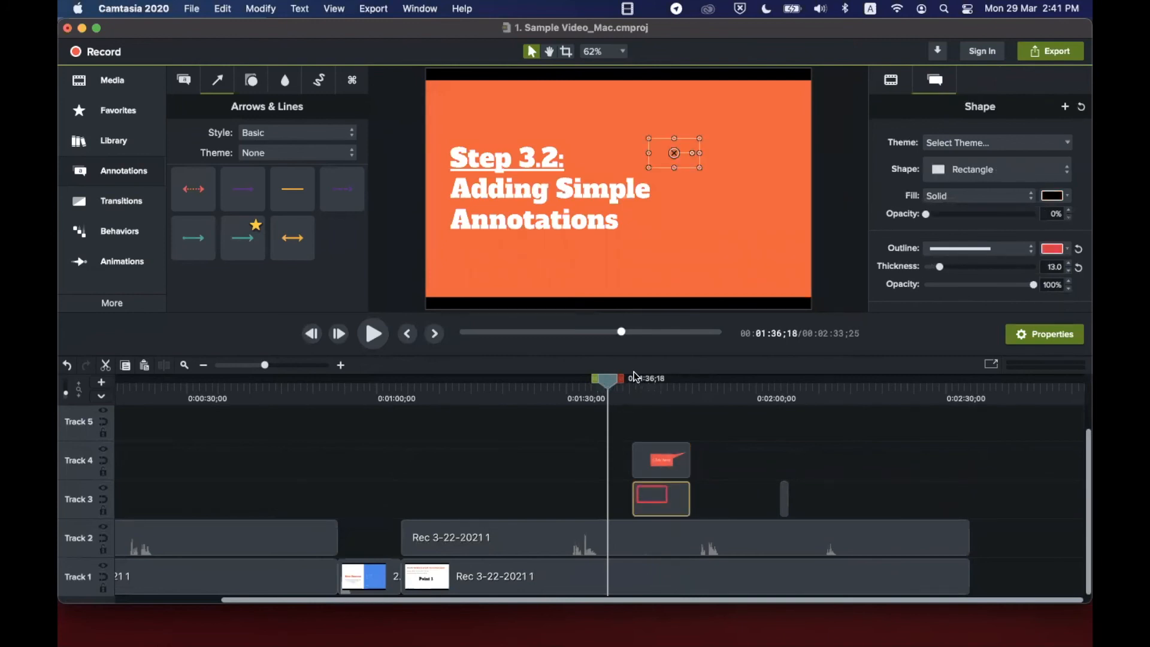
pyautogui.click(646, 389)
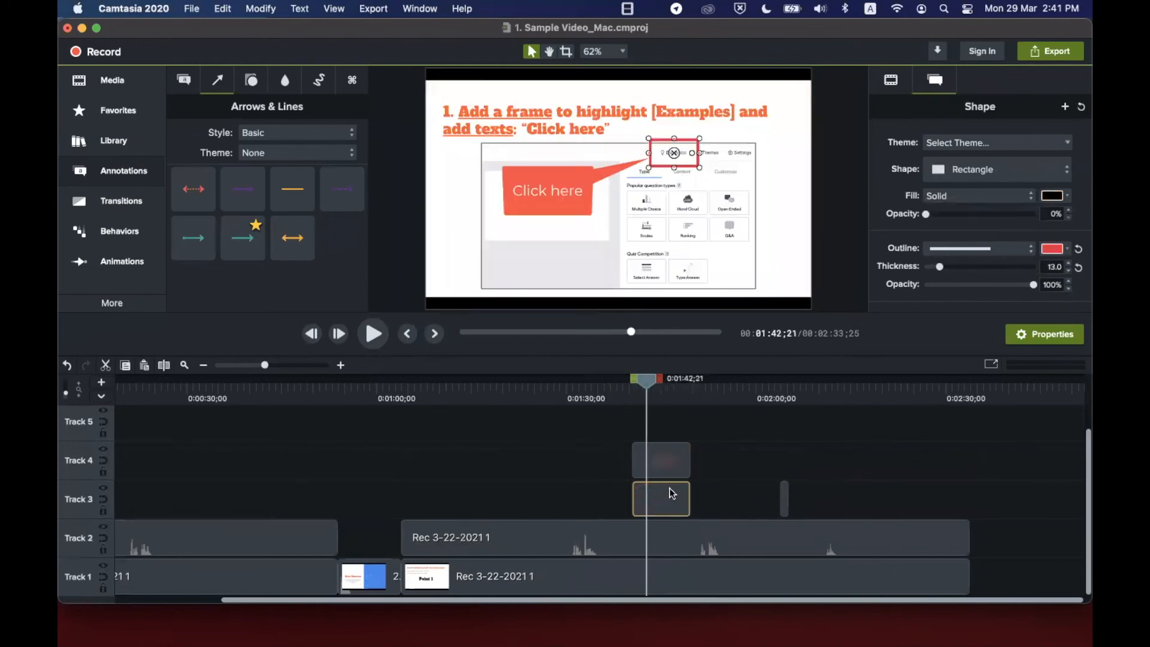
pyautogui.click(693, 574)
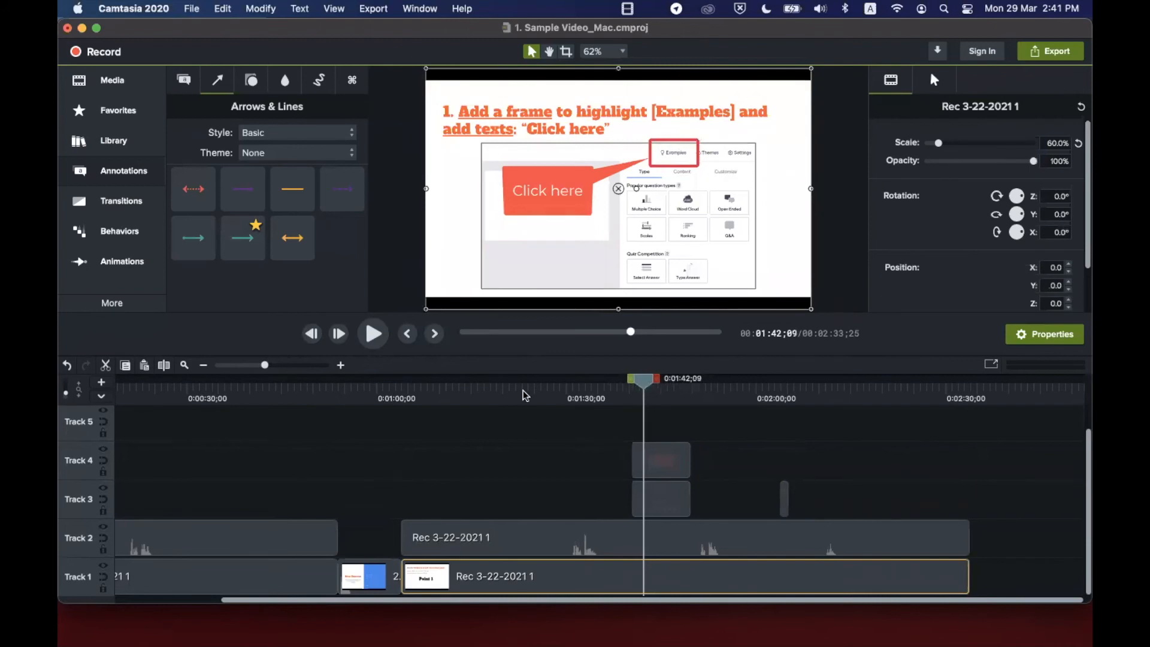
# Step: Place the playhead at 0:01:03;22 and try changing the second audio clip's volume on Track 2, returning it to 100%
pyautogui.click(372, 391)
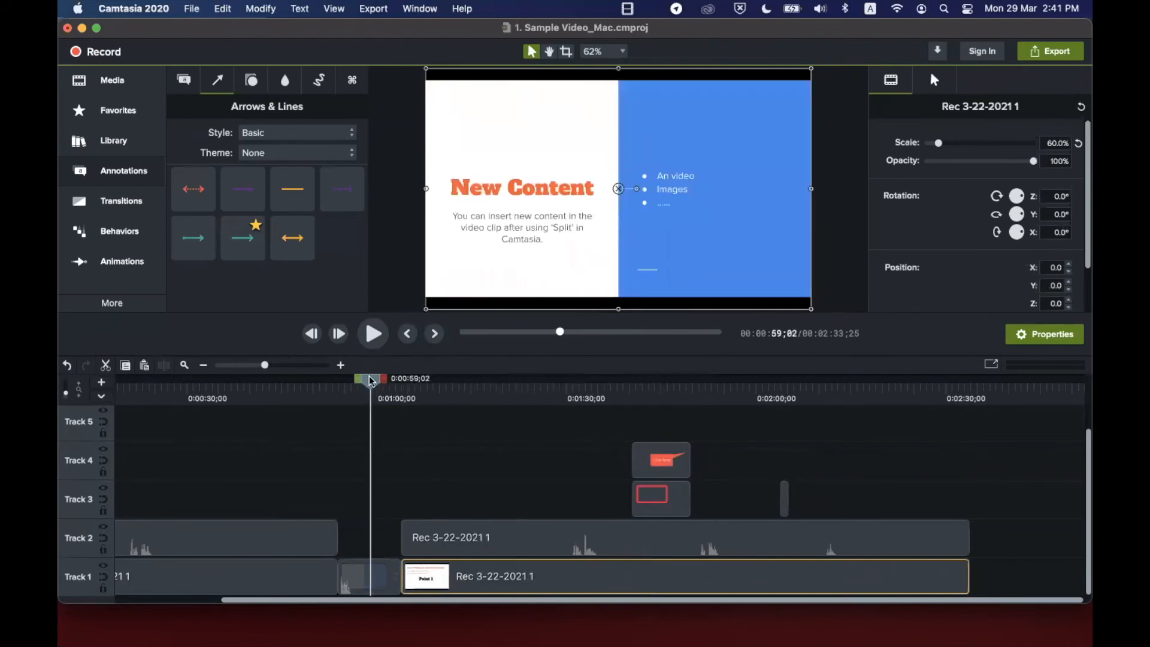
pyautogui.moveTo(371, 382); pyautogui.dragTo(400, 382)
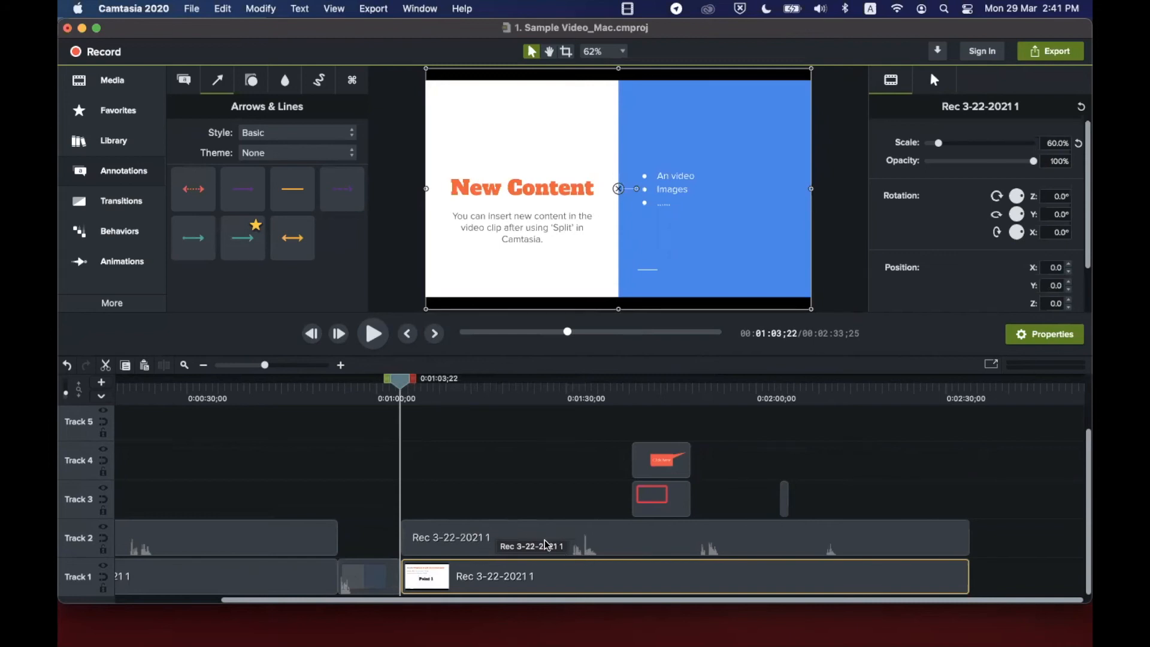
pyautogui.click(487, 530)
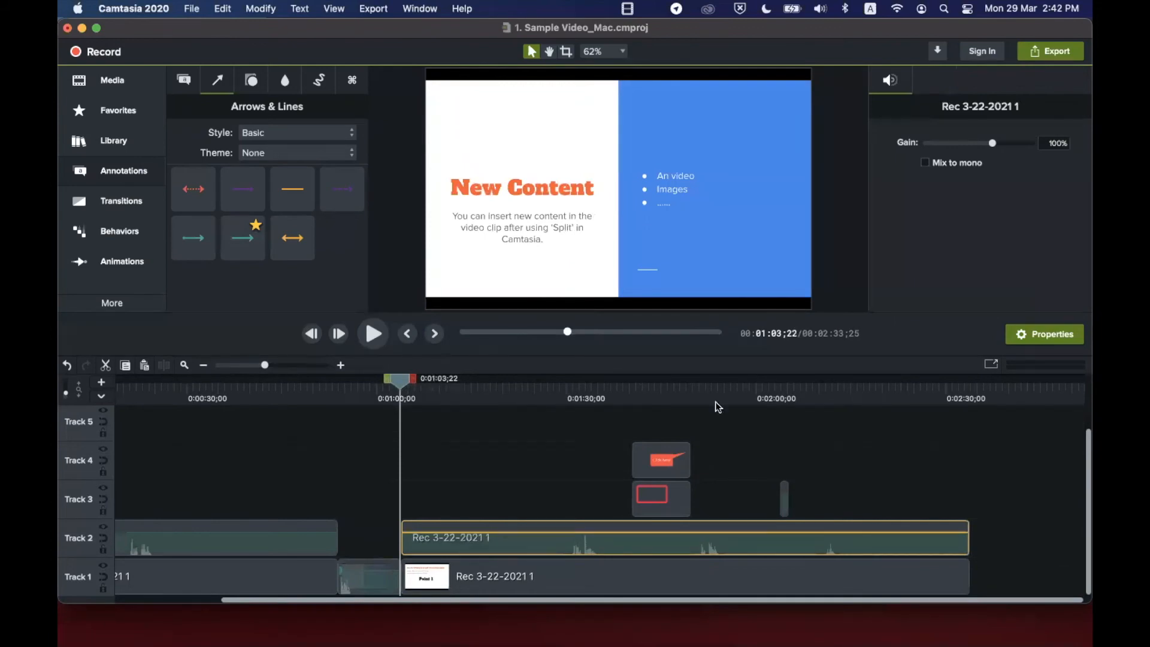
pyautogui.moveTo(719, 356); pyautogui.dragTo(719, 406)
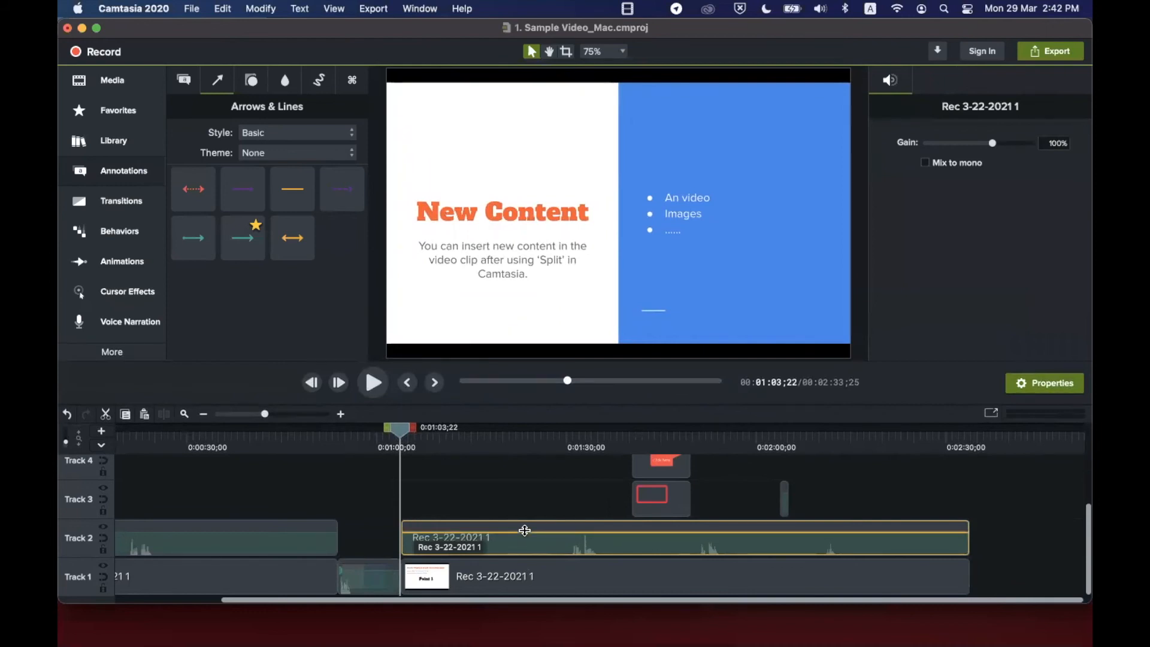
pyautogui.moveTo(525, 531); pyautogui.dragTo(515, 531)
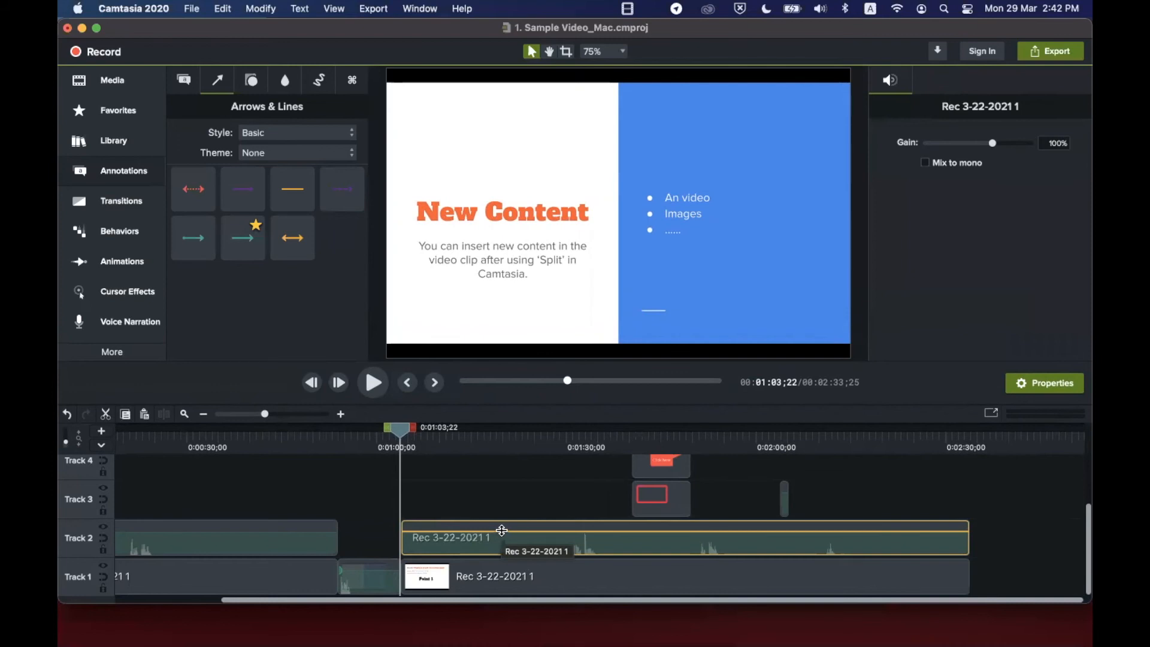
pyautogui.moveTo(502, 531); pyautogui.dragTo(505, 537)
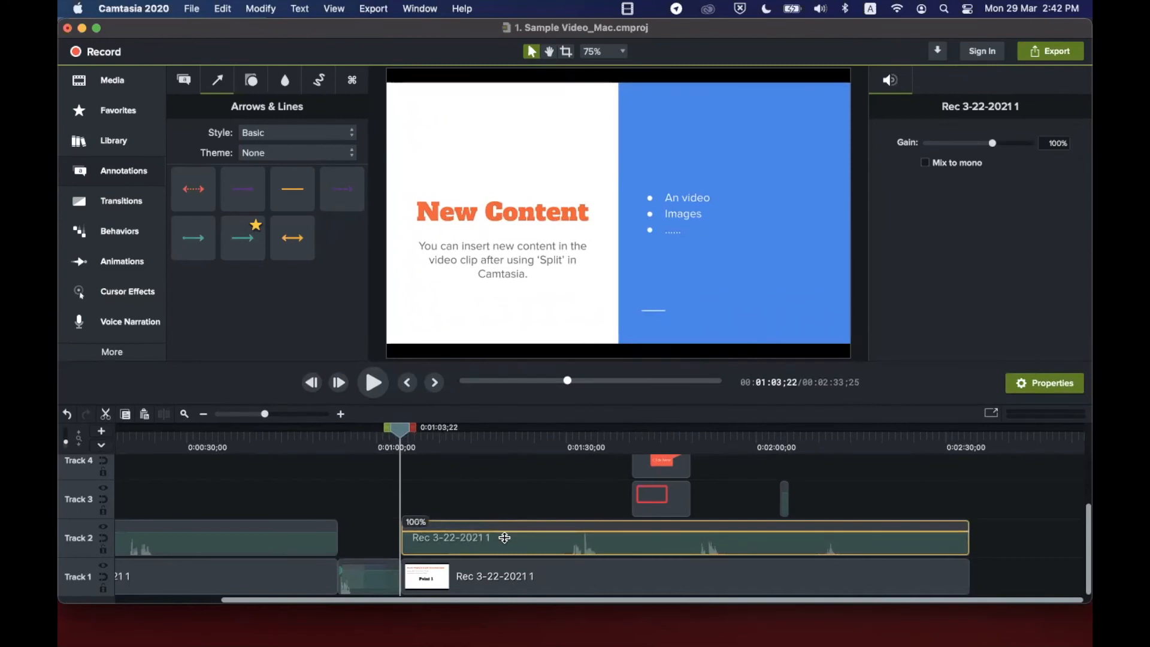
# Step: Fit the whole project in the timeline view and try the volume level of the second Track 2 audio clip again
pyautogui.click(475, 483)
pyautogui.click(222, 445)
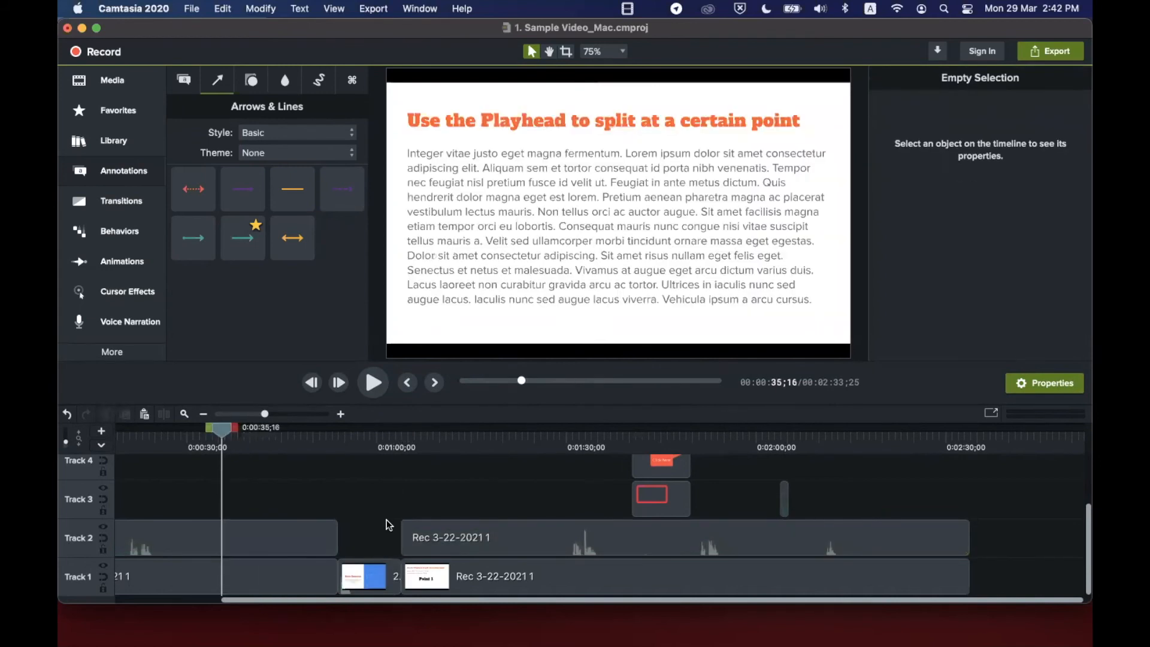
pyautogui.click(204, 414)
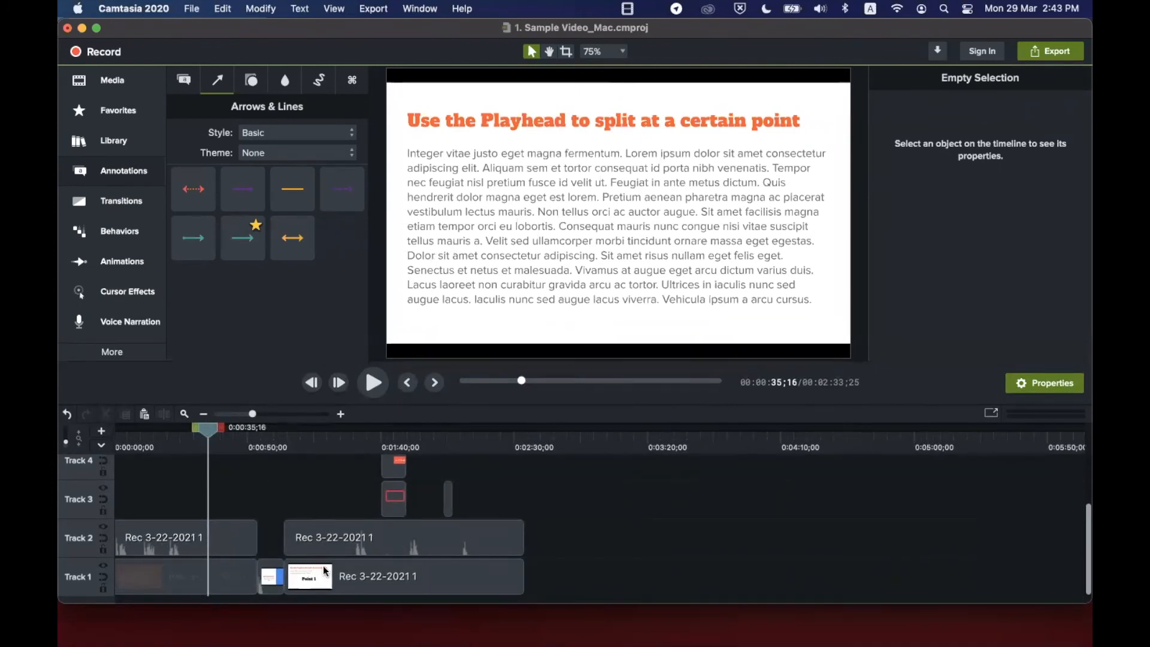
pyautogui.click(313, 528)
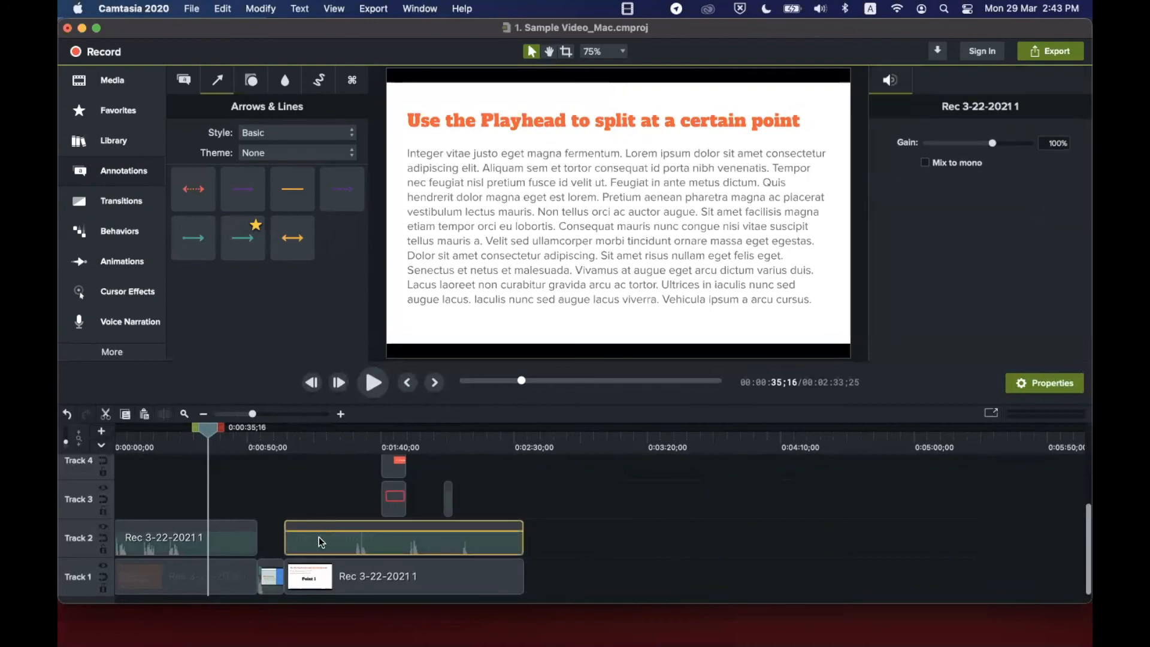
pyautogui.moveTo(320, 531); pyautogui.dragTo(307, 534)
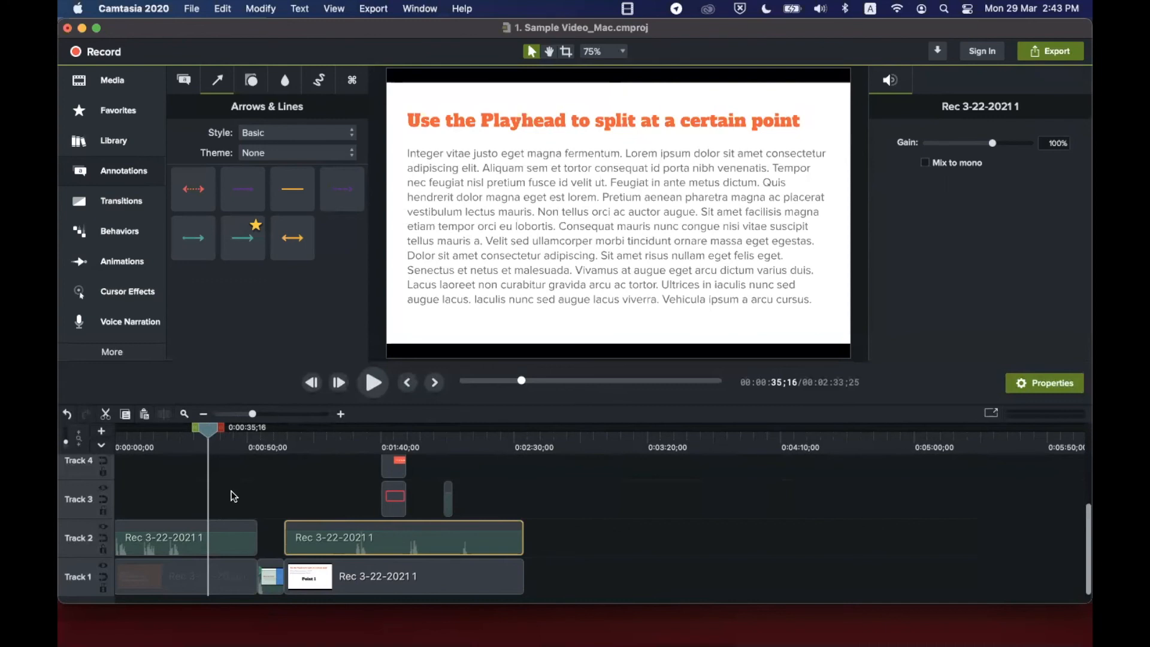
# Step: Select both recording audio clips on Track 2 and try raising and lowering their gain together
pyautogui.moveTo(222, 495); pyautogui.dragTo(315, 537)
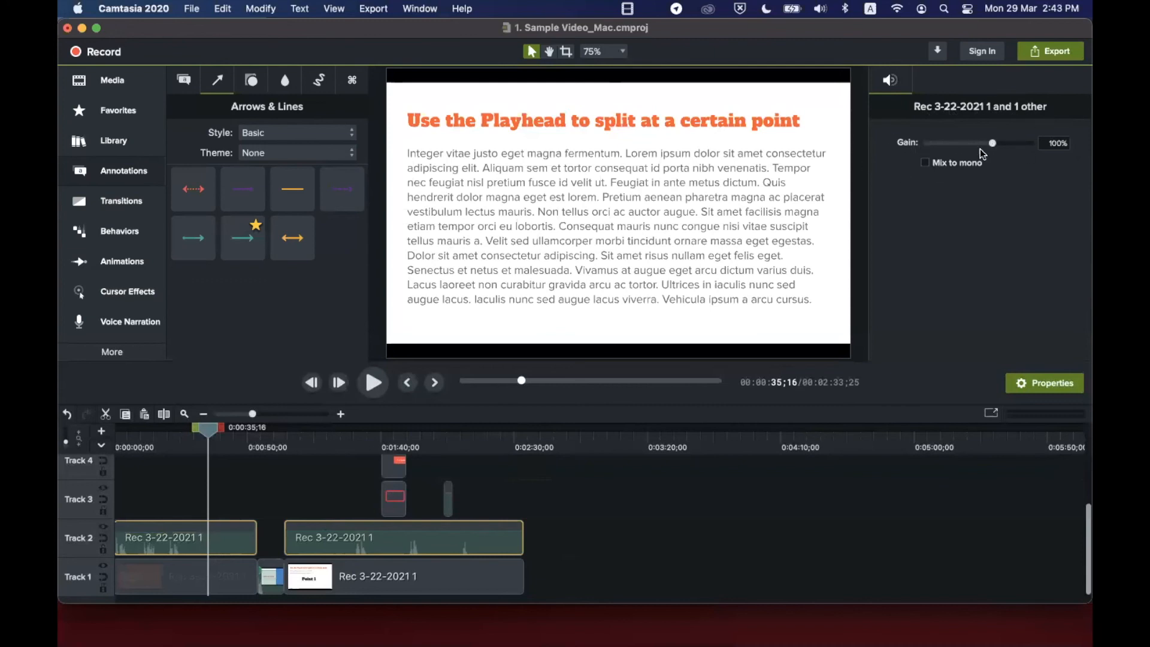
pyautogui.moveTo(993, 144); pyautogui.dragTo(998, 144)
pyautogui.moveTo(996, 143)
pyautogui.mouseDown()
pyautogui.moveTo(971, 143)
pyautogui.moveTo(989, 142)
pyautogui.mouseUp()
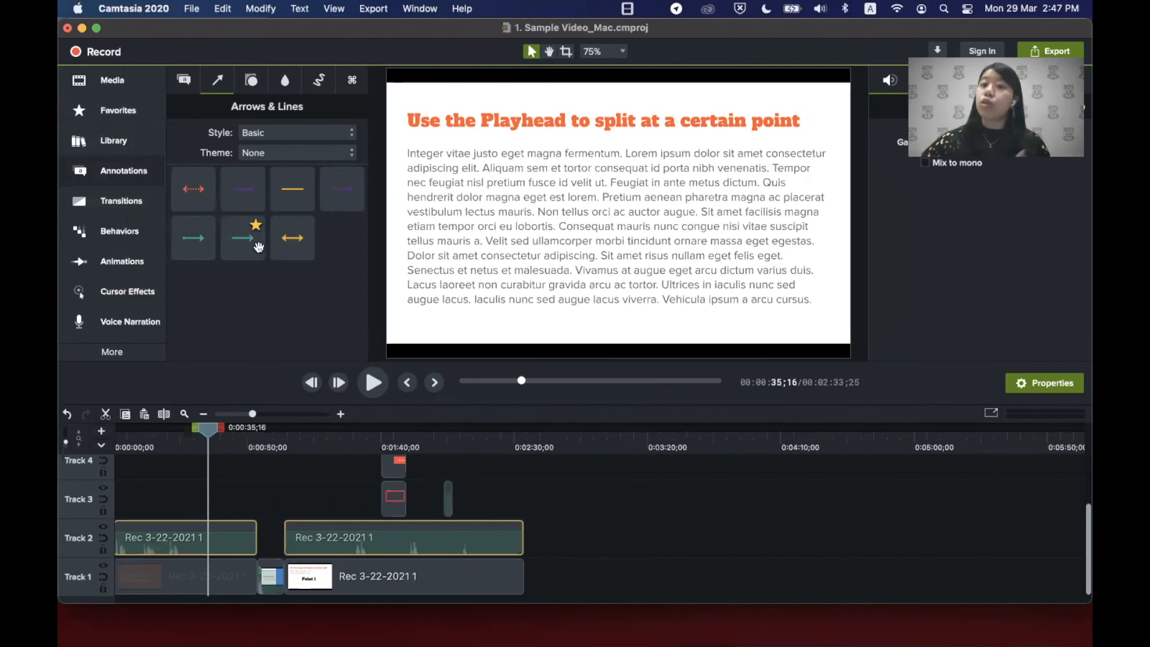
# Step: Review the Shapes, Blur & Highlight and Sketch Motion annotation collections
pyautogui.click(251, 85)
pyautogui.click(286, 82)
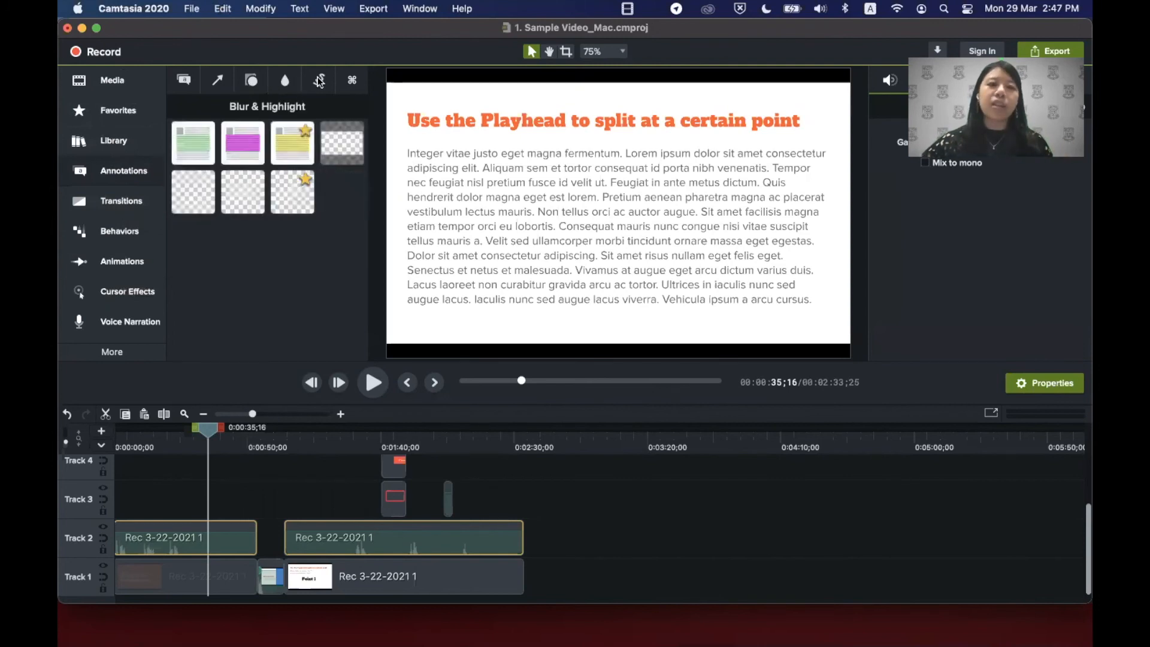
pyautogui.click(319, 81)
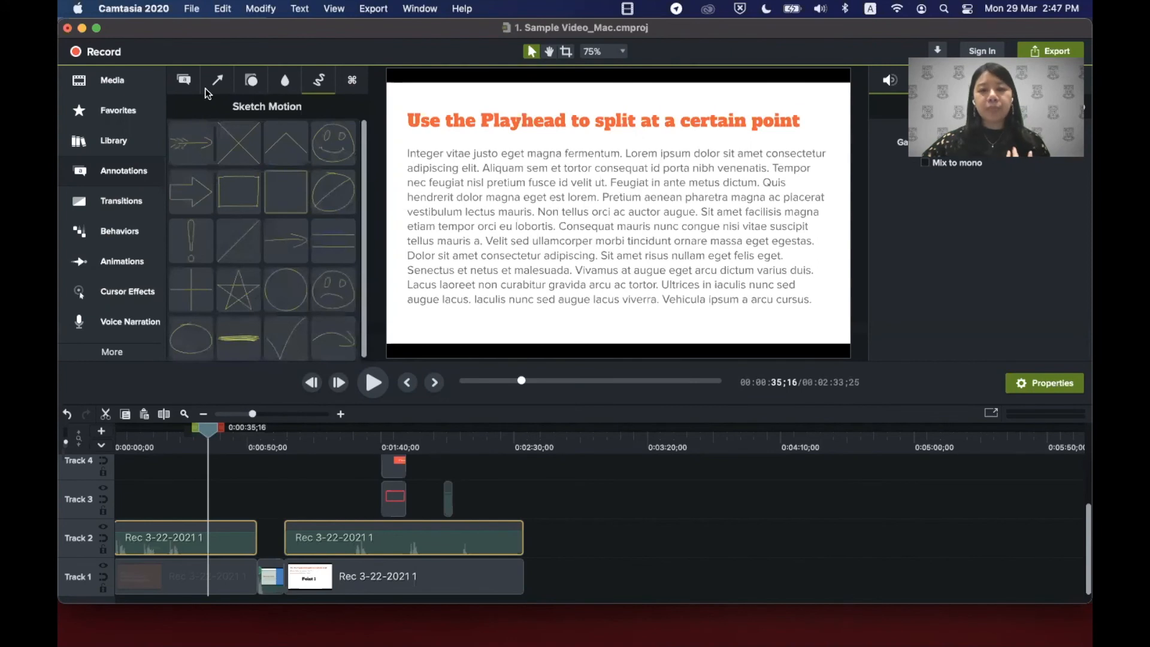